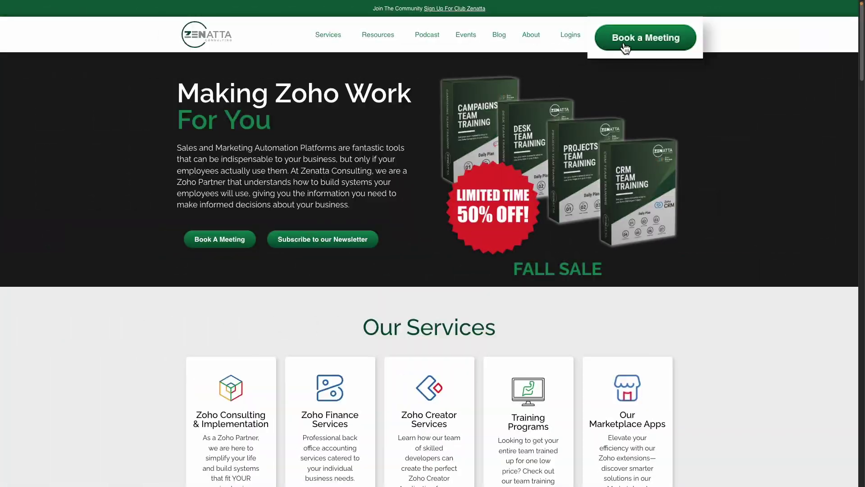
Step: Show the 'test eddy' deal record at Qualification stage with 10% probability
scroll(631, 39, down, 5)
click(631, 37)
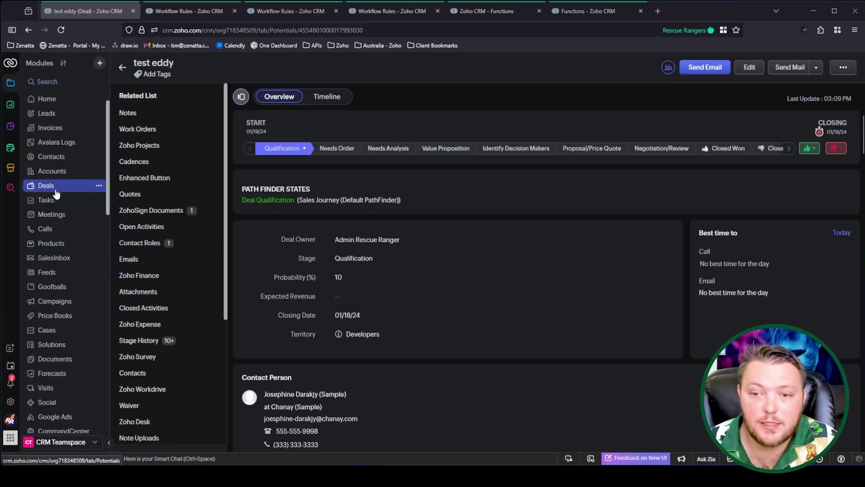
scroll(616, 229, down, 6)
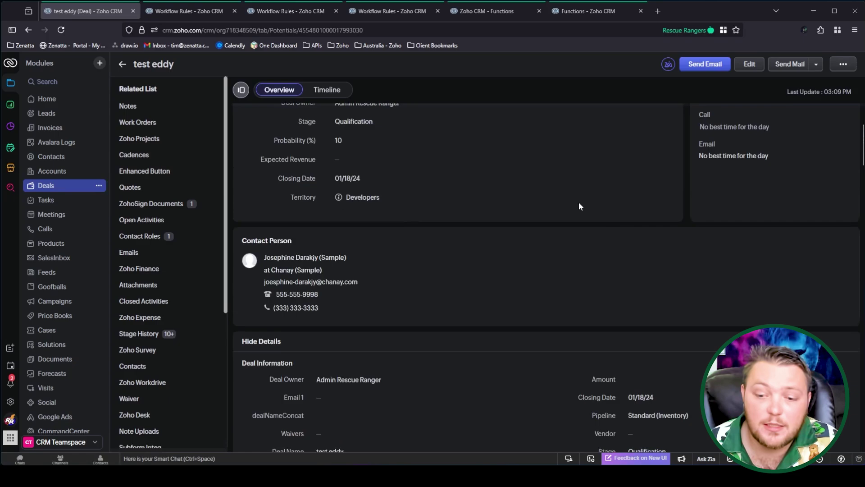
scroll(494, 217, down, 2)
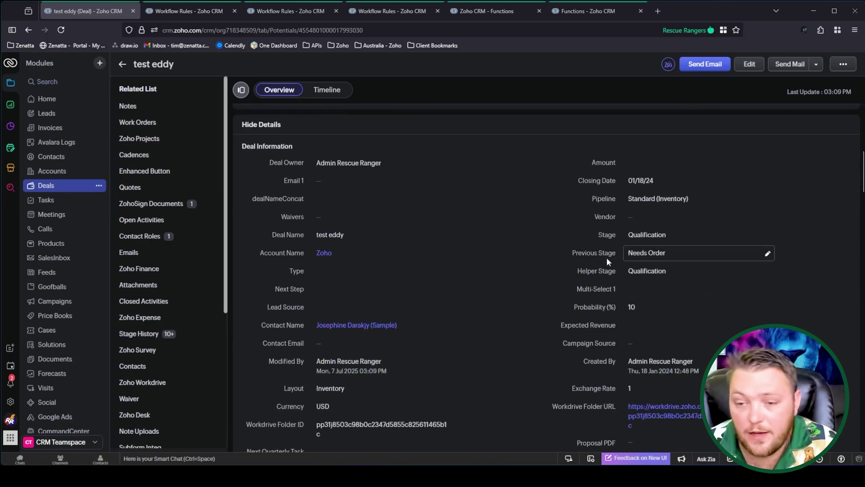
scroll(551, 328, up, 4)
scroll(658, 289, down, 3)
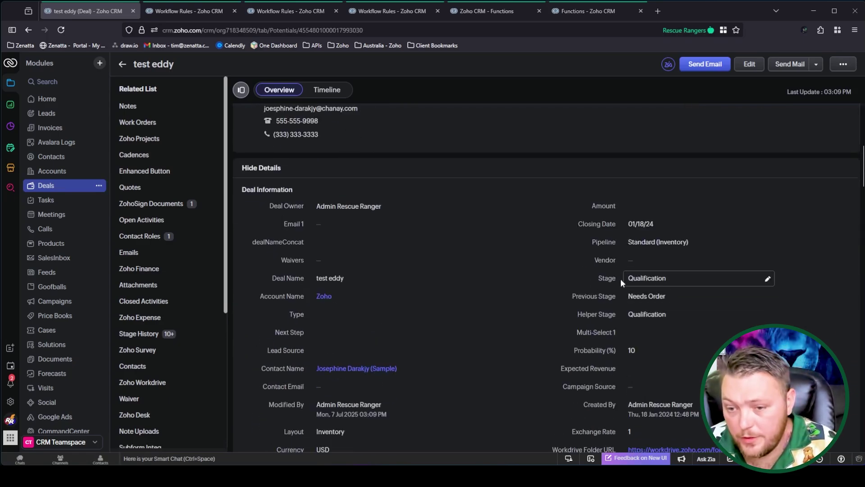
scroll(496, 271, up, 7)
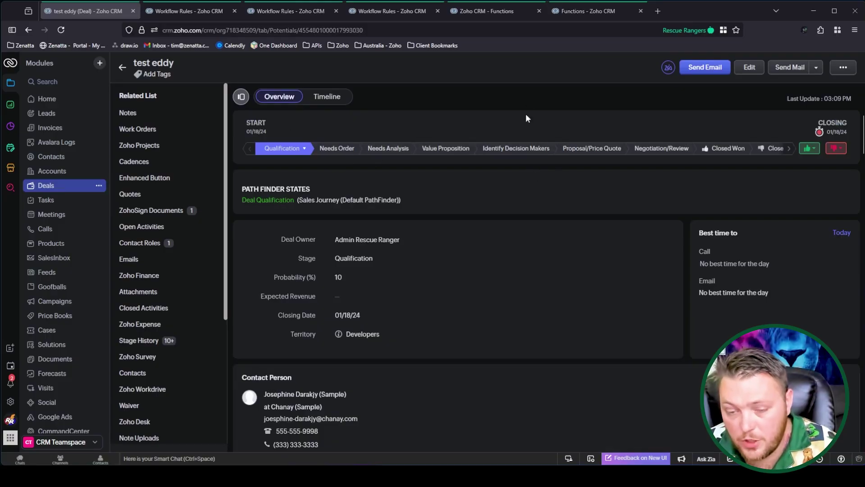
scroll(597, 290, down, 7)
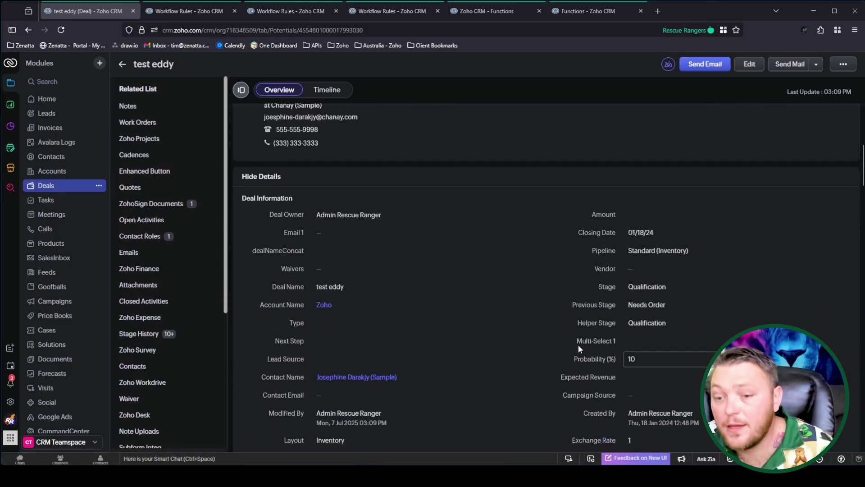
scroll(599, 324, down, 1)
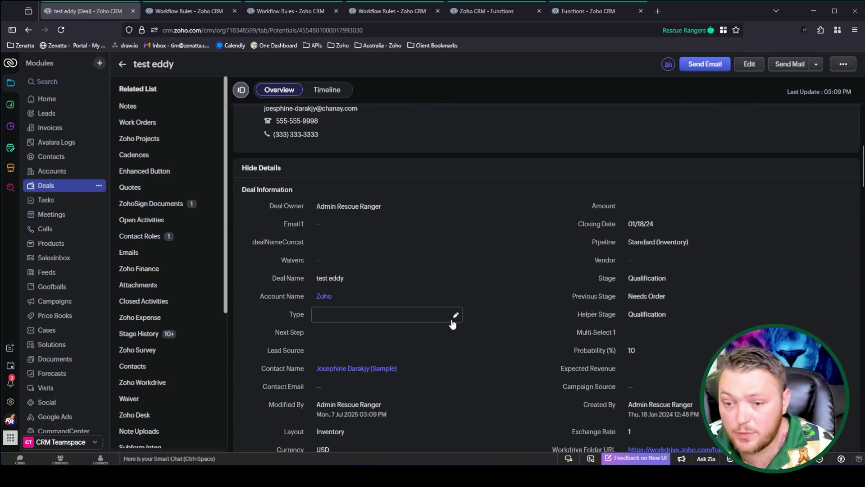
scroll(472, 344, up, 7)
scroll(607, 342, down, 7)
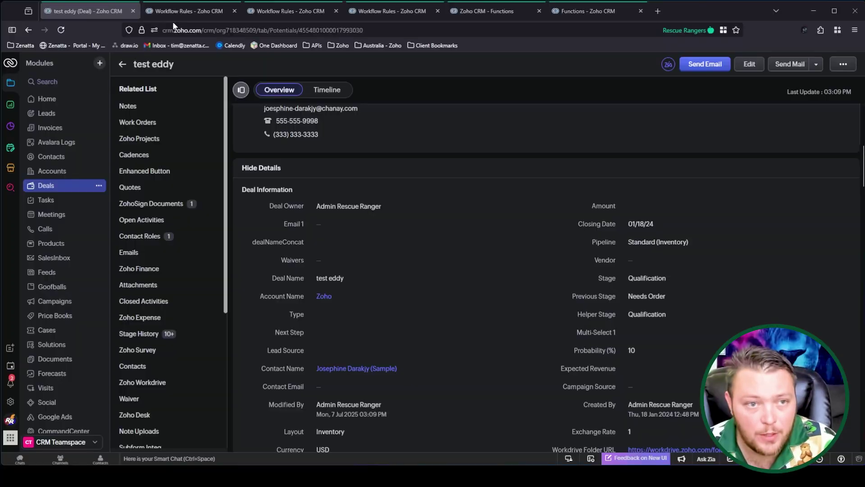
Step: Display the standalone 'Update Previous Field' Deluge function that copies the helper value into the previous field
click(177, 14)
click(291, 10)
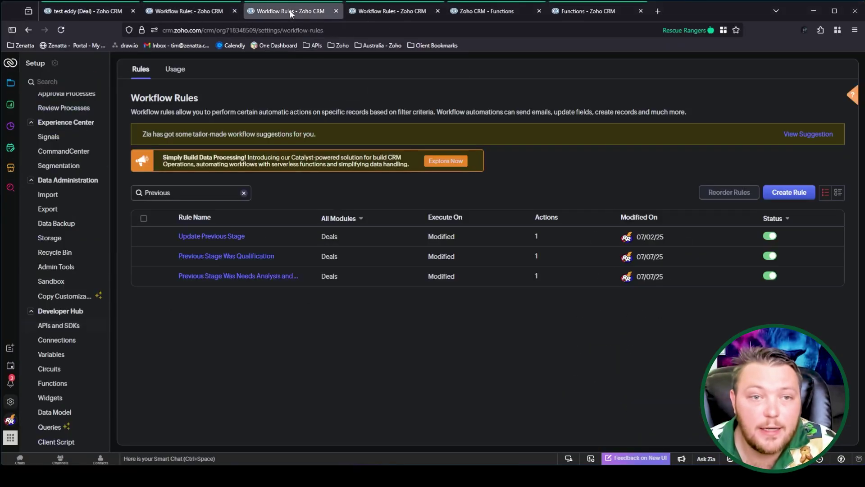
click(385, 10)
click(484, 12)
click(606, 10)
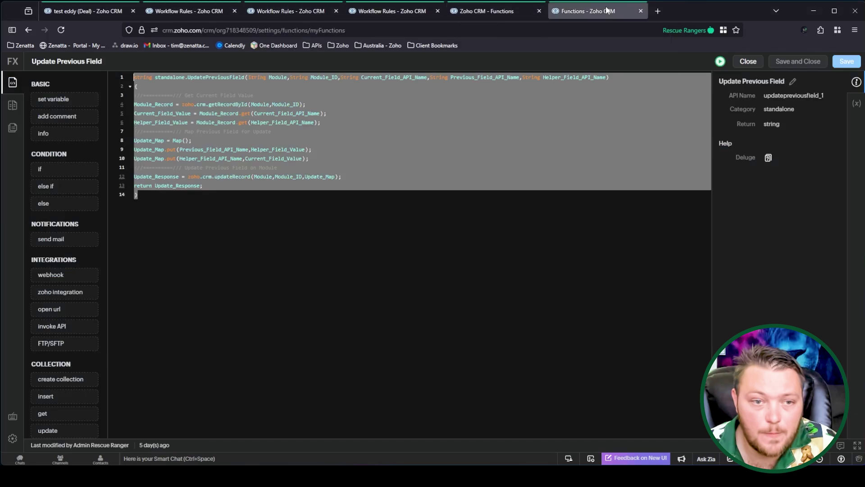
click(369, 209)
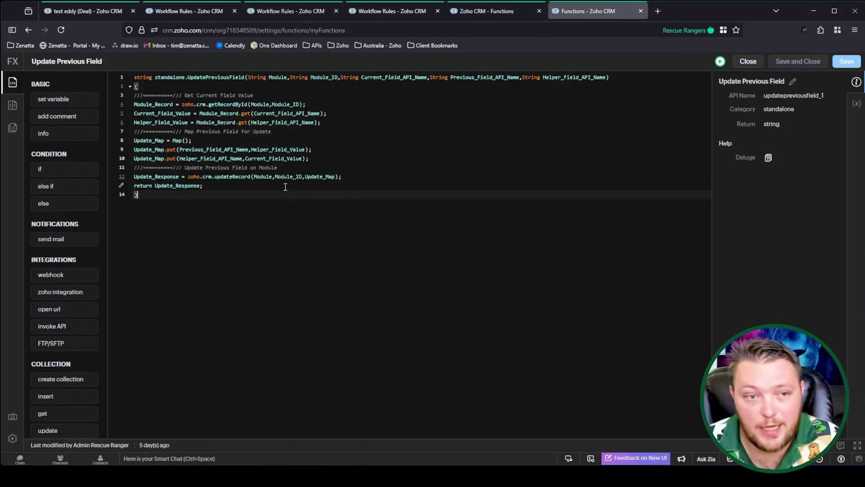
click(172, 78)
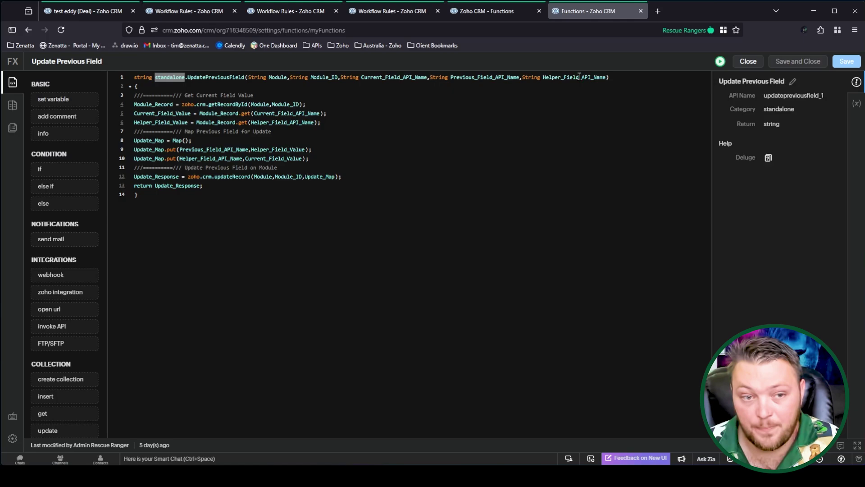
Step: Review the 'Update Previous Stage' function's call to the standalone function with Stage fields
click(480, 17)
click(372, 17)
click(502, 13)
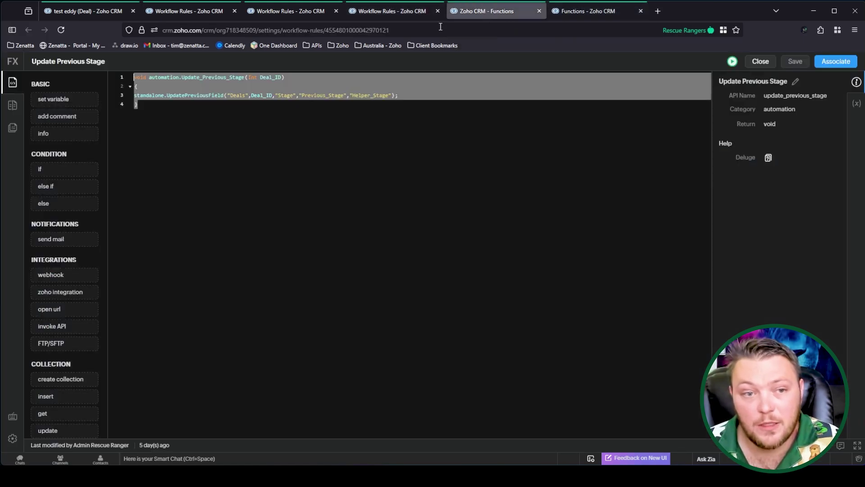
click(216, 124)
click(144, 94)
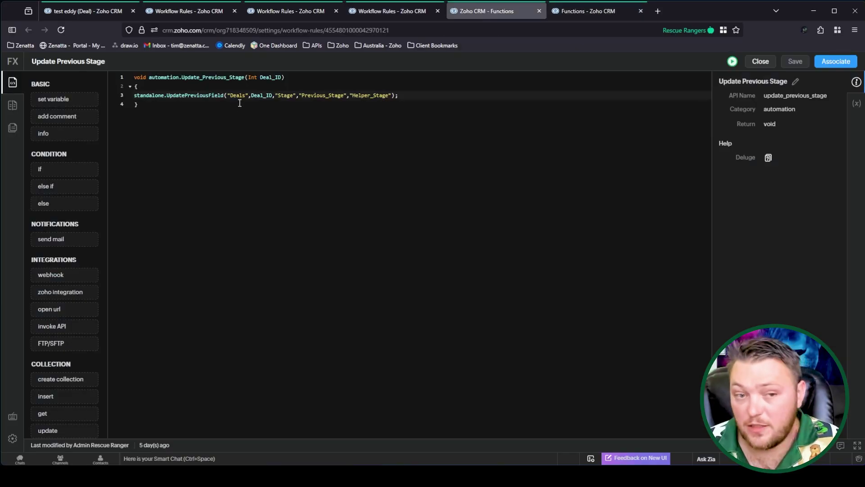
Step: Check its Deal_ID argument is mapped to Deals - Deal Id, leaving the mapping unchanged
click(856, 104)
click(762, 82)
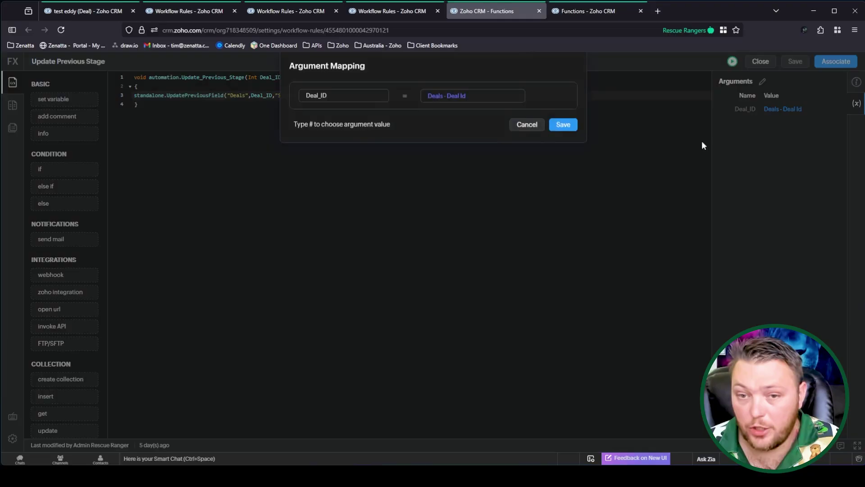
click(339, 103)
click(525, 128)
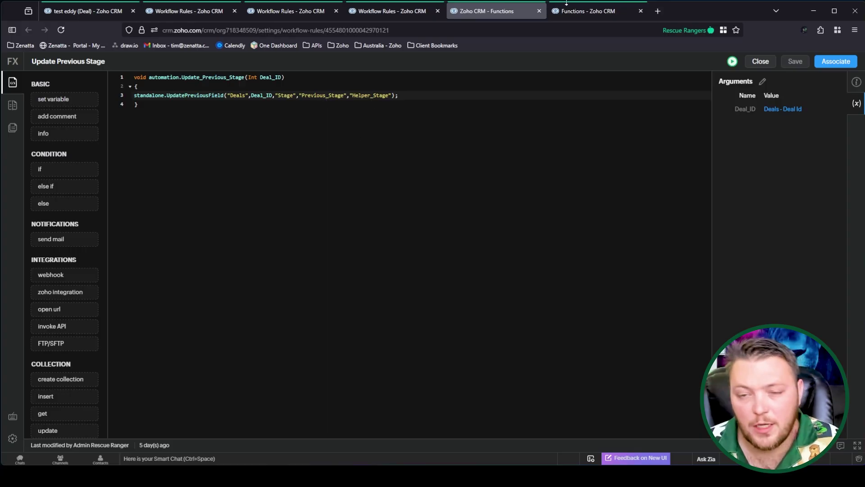
Step: Go from the test eddy deal to Setup's APIs and SDKs settings
click(586, 12)
click(86, 11)
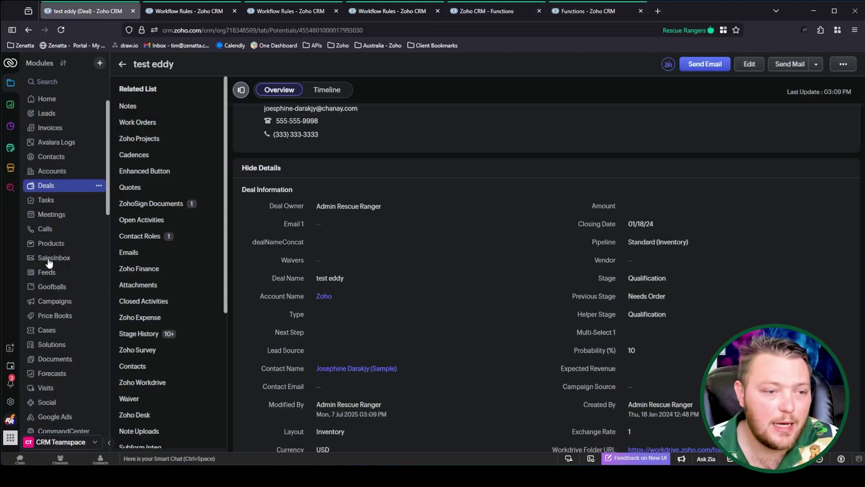
scroll(50, 257, down, 2)
scroll(58, 352, down, 2)
scroll(191, 369, down, 3)
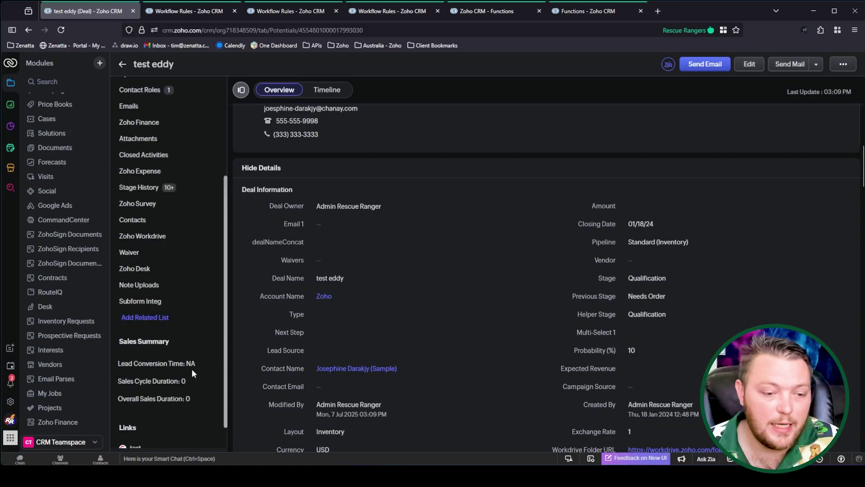
scroll(191, 368, down, 1)
scroll(35, 392, down, 1)
click(11, 402)
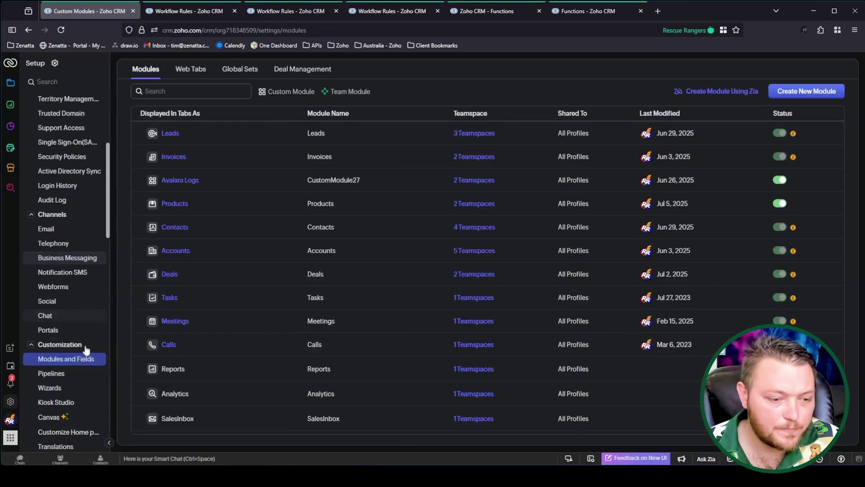
scroll(86, 351, down, 1)
scroll(69, 331, down, 10)
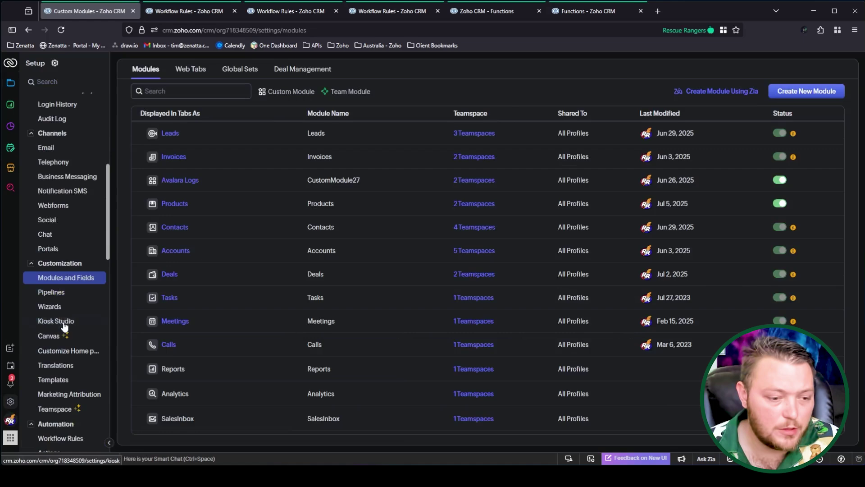
scroll(83, 352, down, 6)
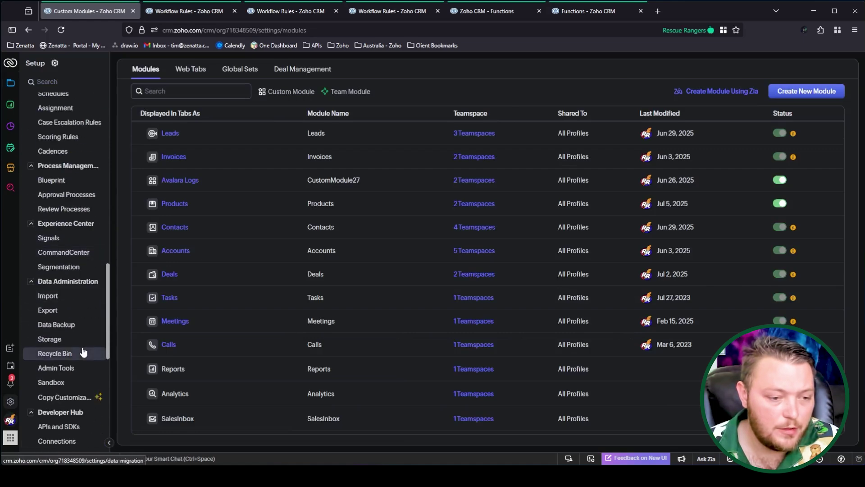
click(64, 329)
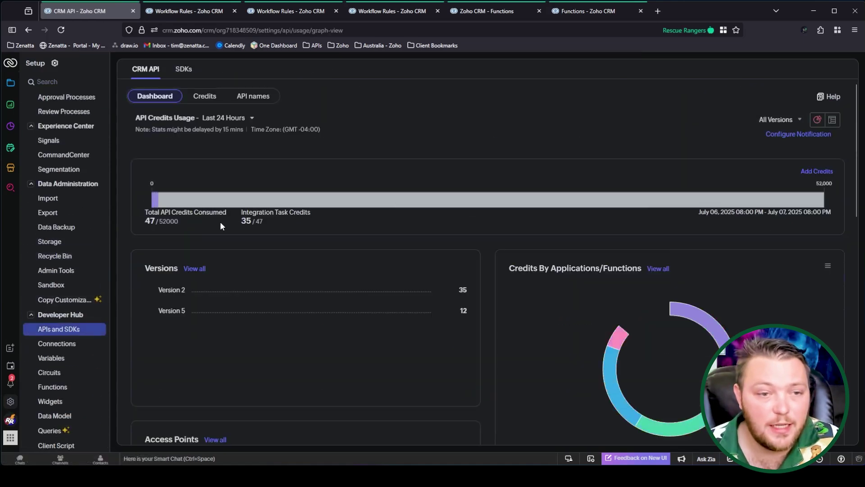
Step: List Deals field API names filtered by 'Stage', then show workflow rules matching 'Previous'
click(260, 96)
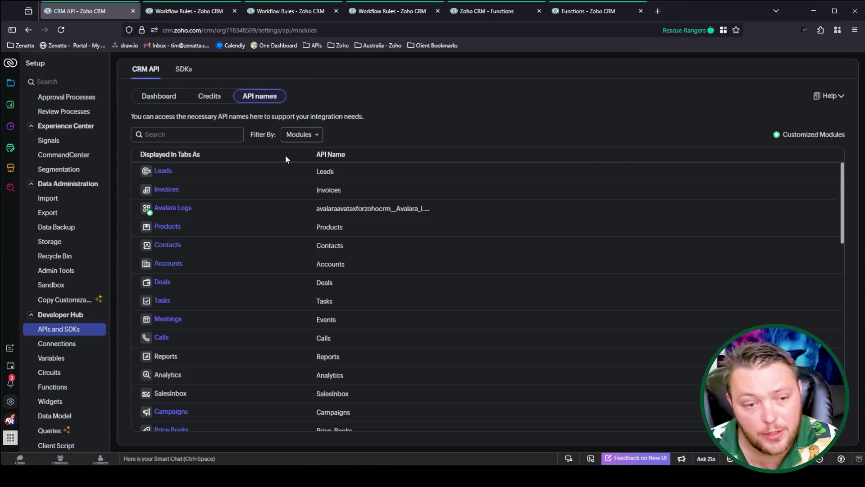
mouse_move(165, 287)
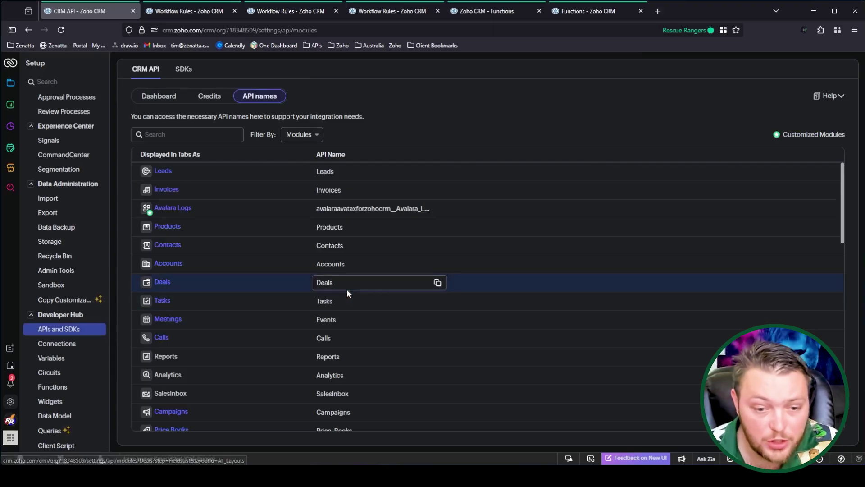
click(163, 282)
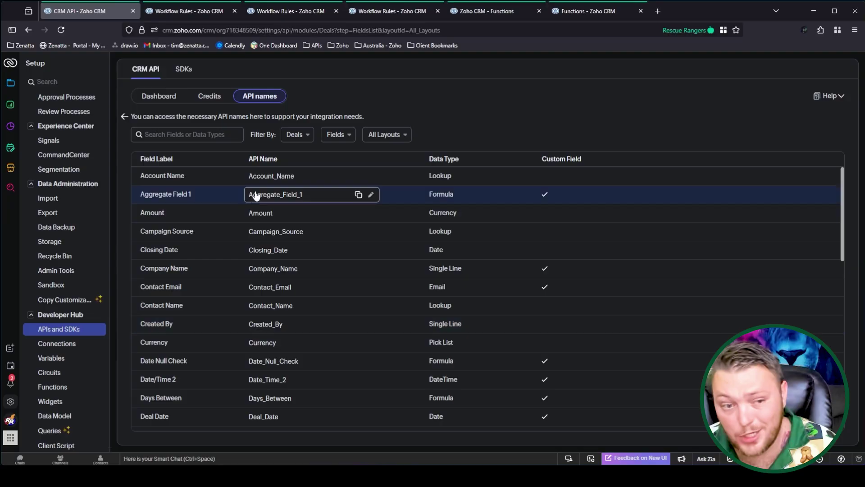
click(213, 140)
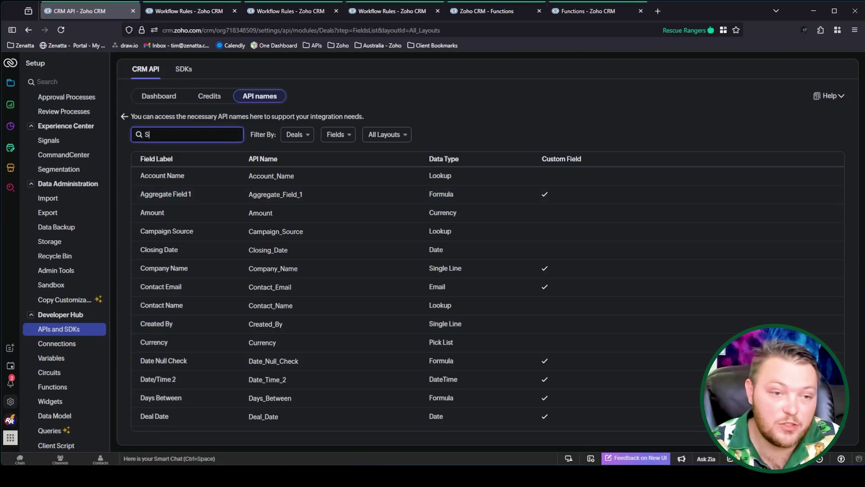
click(219, 147)
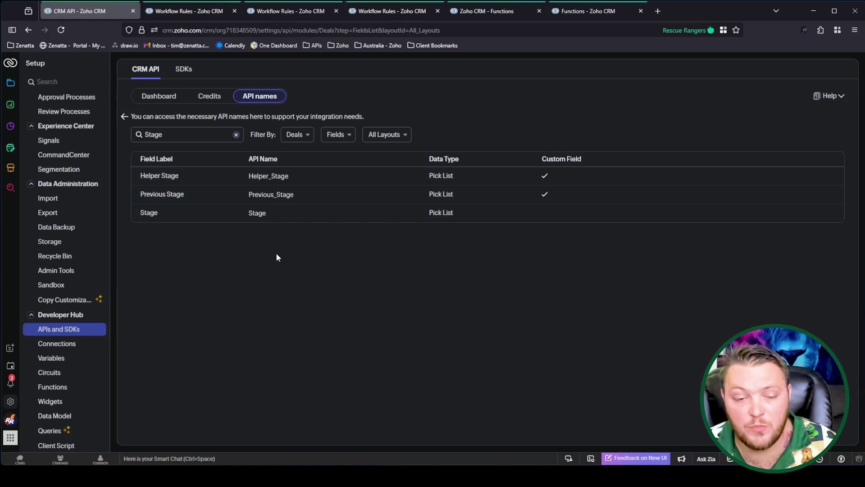
click(192, 10)
click(288, 11)
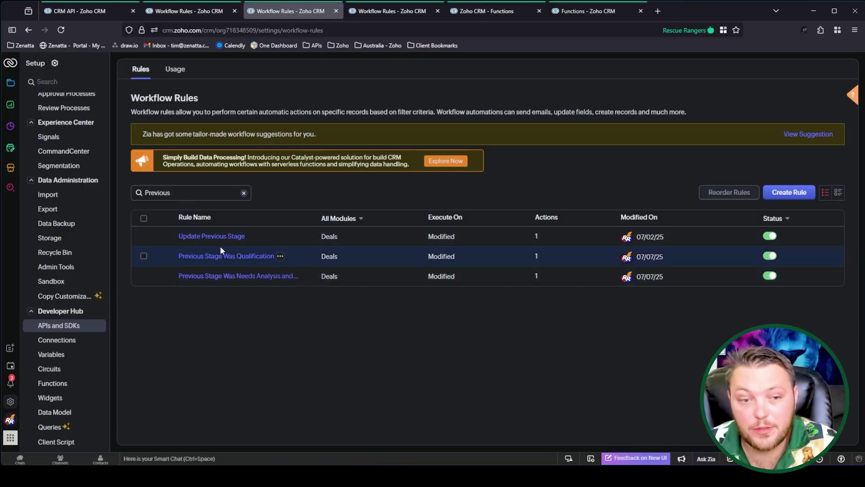
Step: Check the 'Update Previous Stage' rule's Stage-change trigger and its function's Deal_ID mapping
click(202, 238)
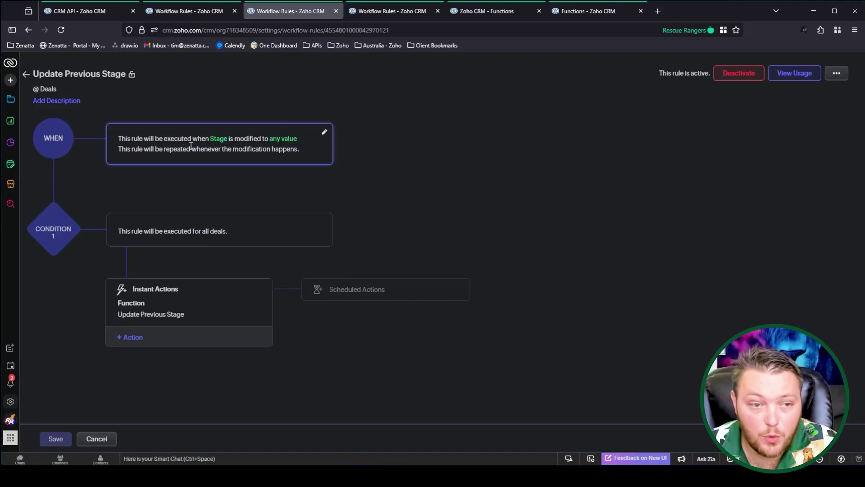
click(326, 134)
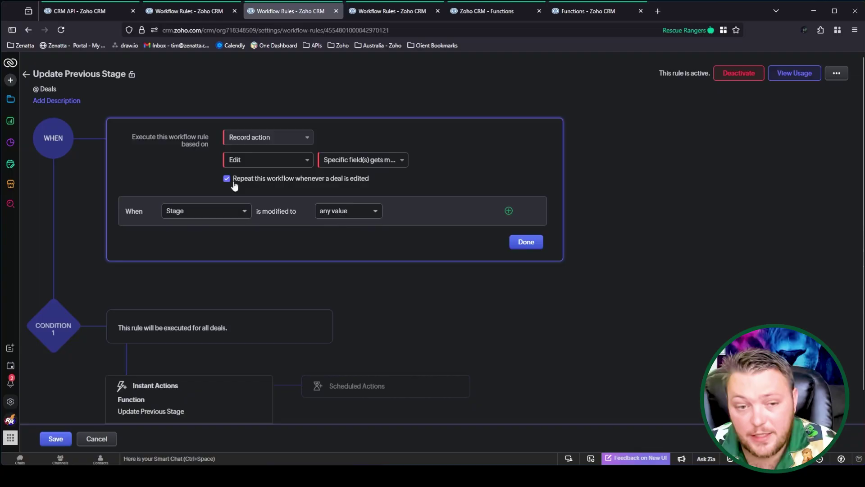
scroll(288, 252, down, 2)
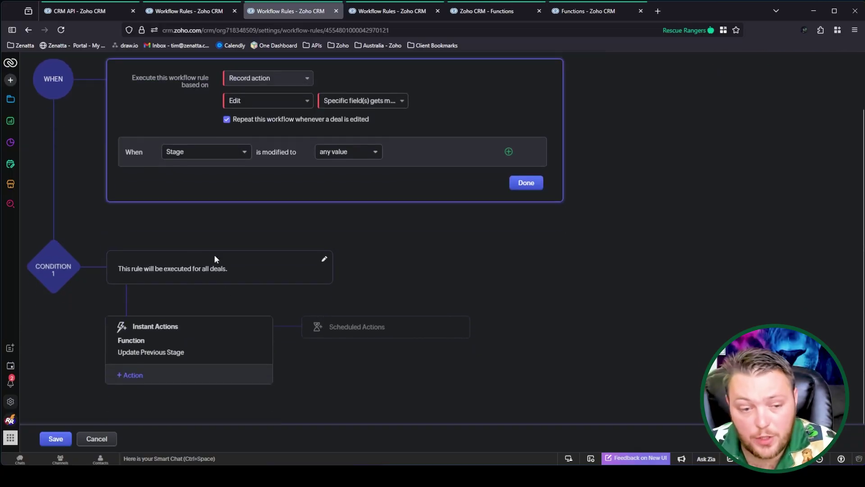
click(158, 353)
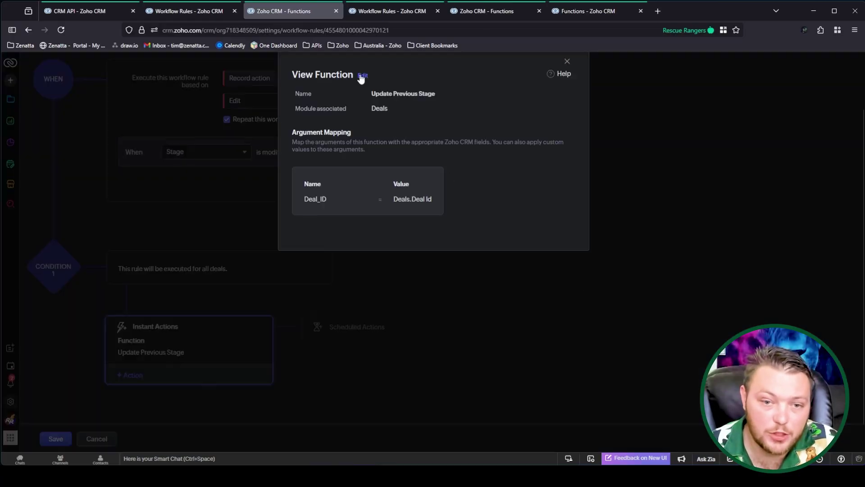
Step: Edit the function code and duplicate the UpdatePreviousField call from line 3 as line 4
click(362, 76)
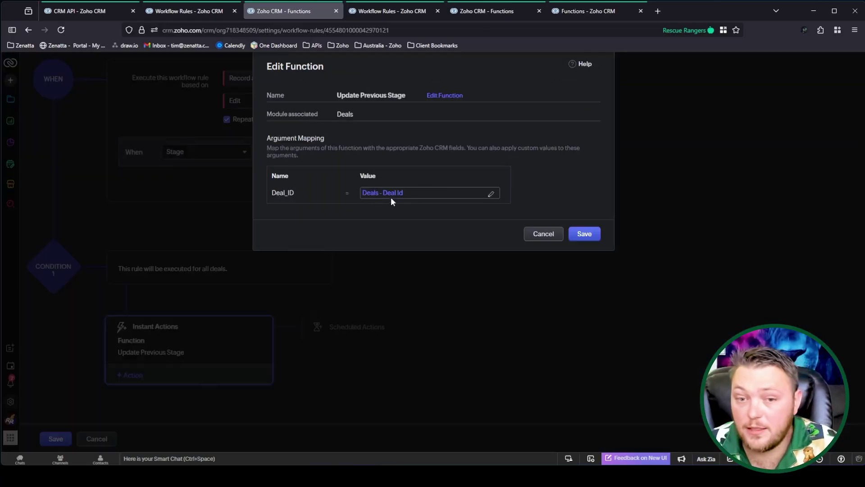
click(445, 96)
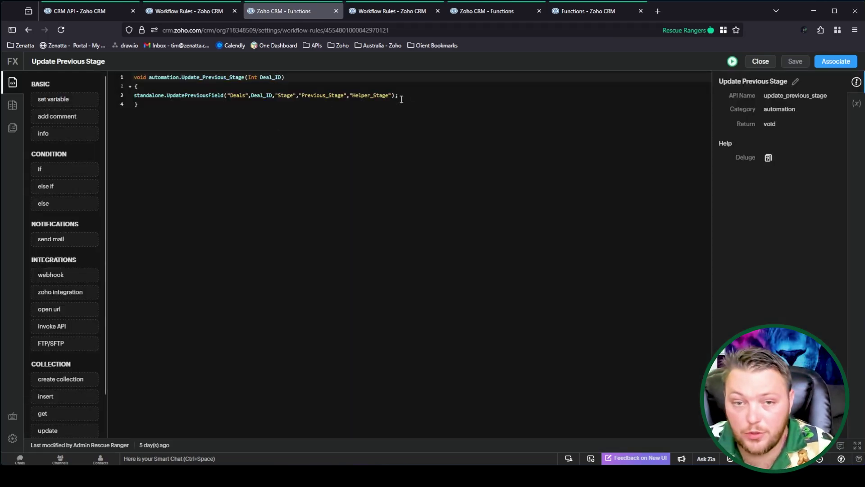
drag(403, 93, 150, 95)
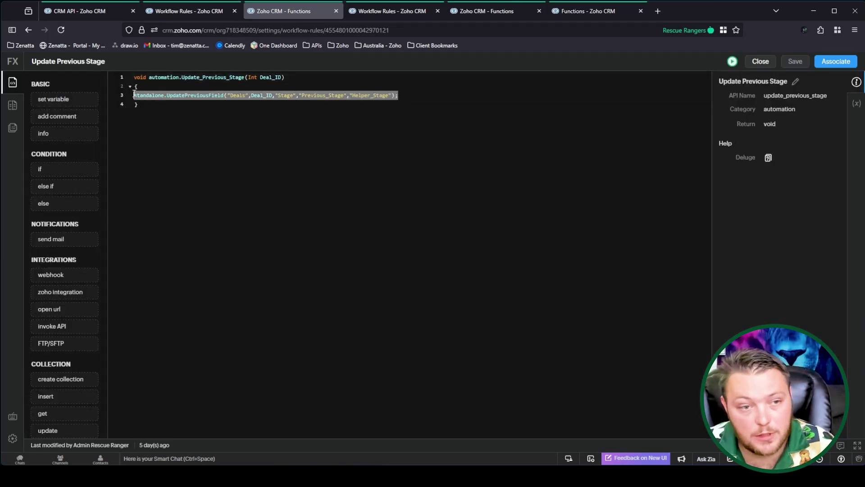
click(404, 95)
key(Return)
key(ctrl+v)
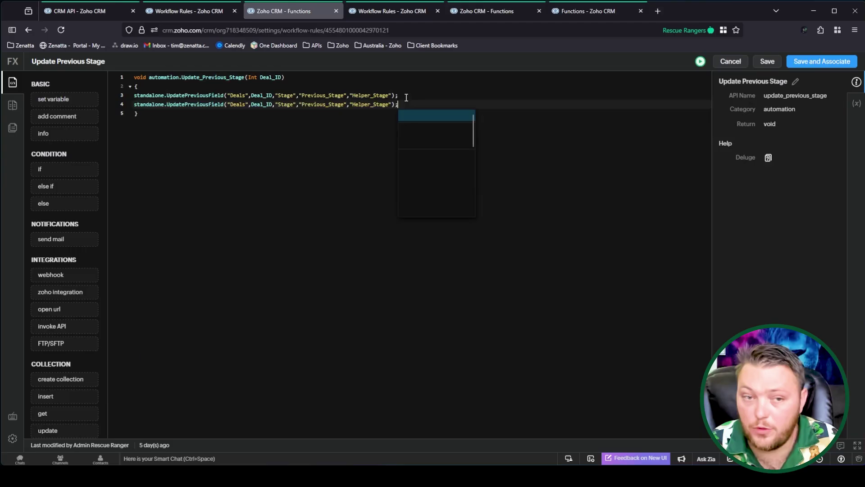
Step: Rewrite line 4 as a Contacts example using Contact_ID and the Amount fields
double_click(237, 105)
text(Conta)
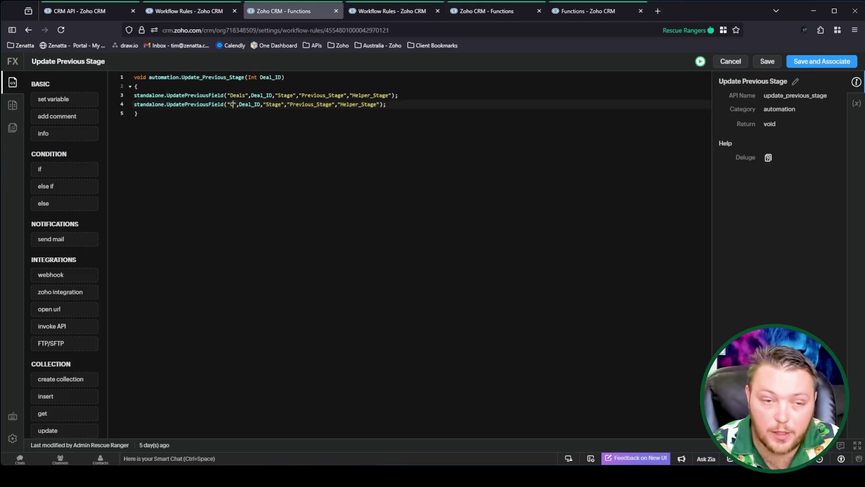
text(cts)
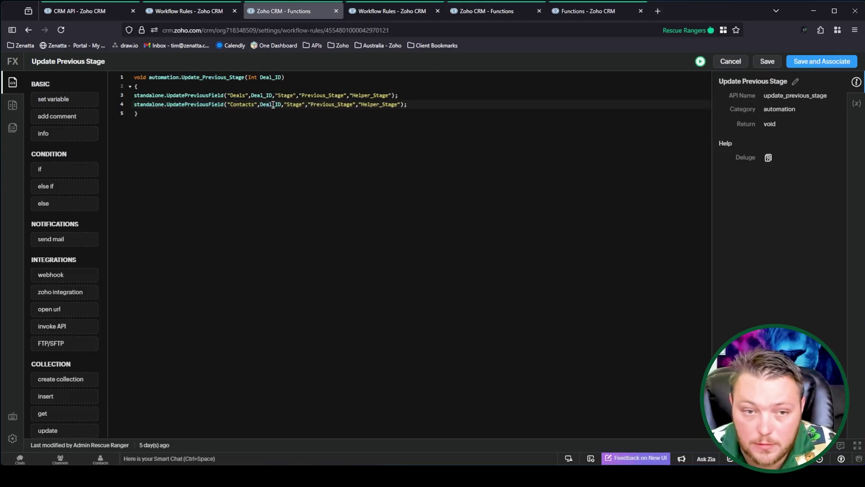
drag(273, 105, 261, 105)
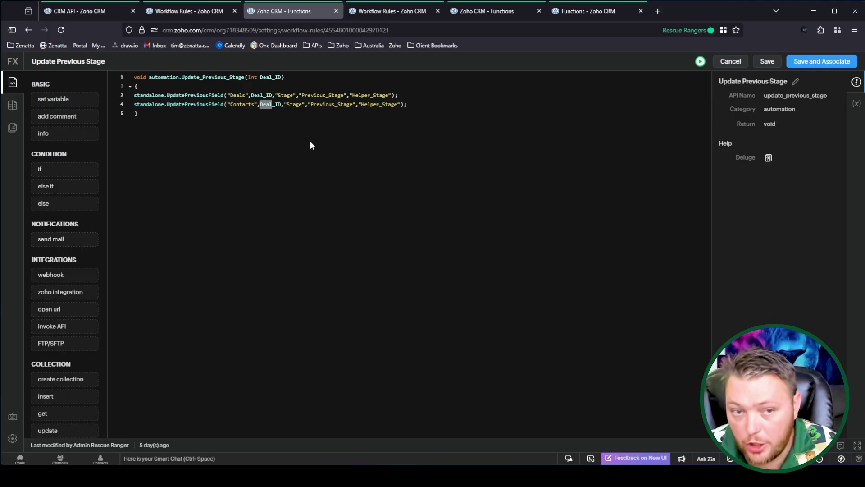
text(Contact)
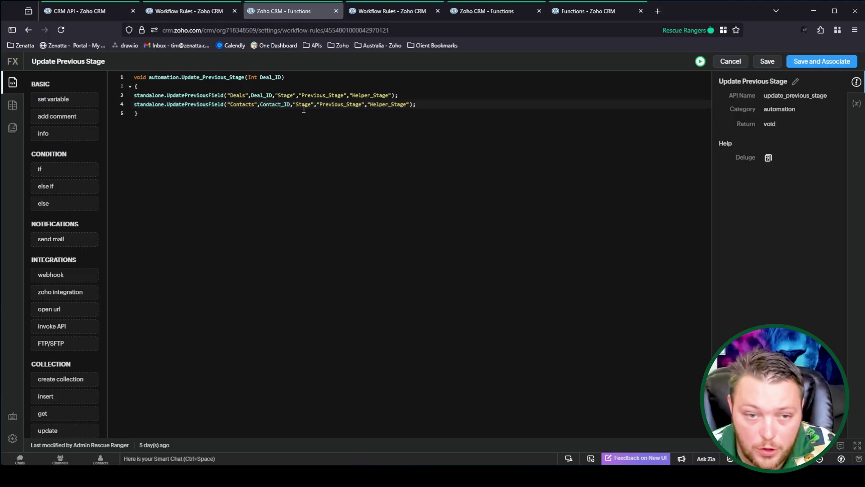
double_click(304, 107)
text(Amount)
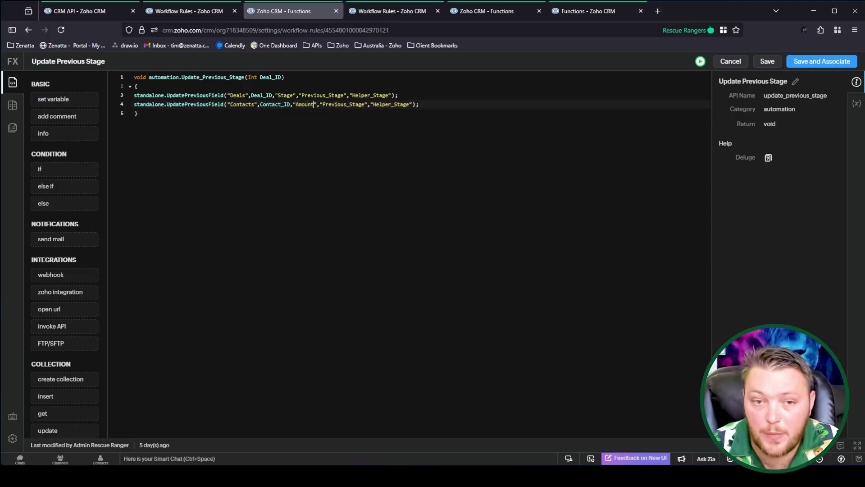
double_click(357, 104)
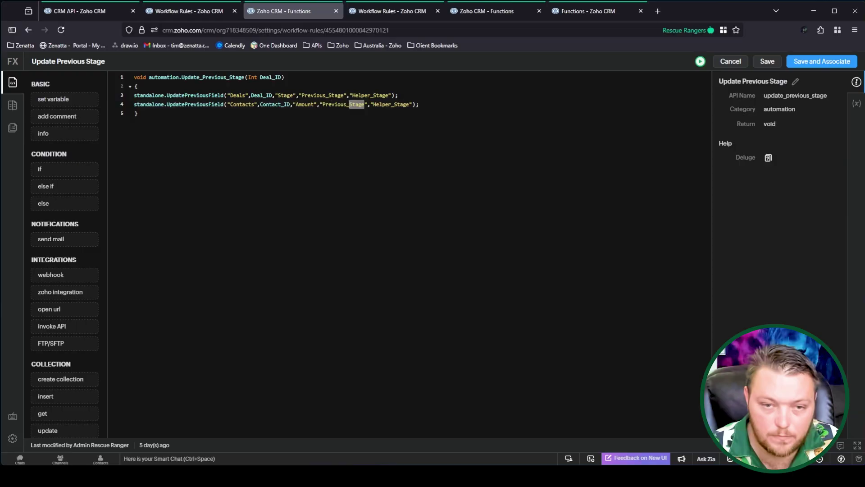
text(Amount)
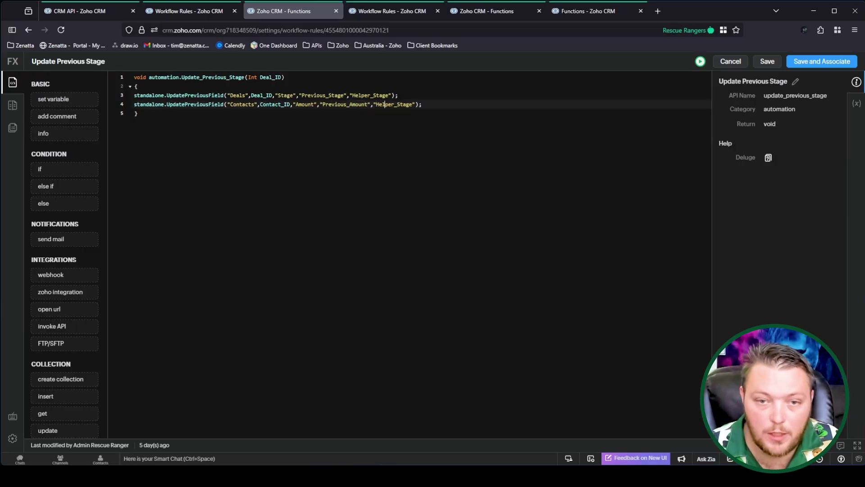
double_click(405, 104)
text(Amoun)
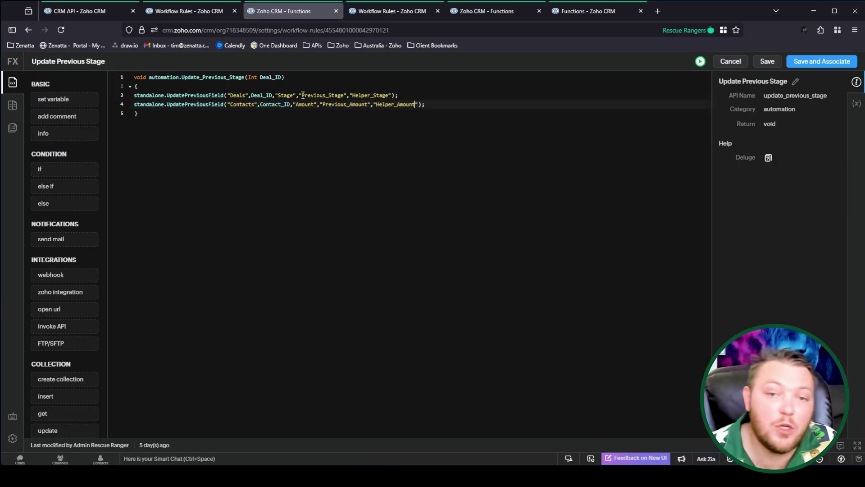
click(345, 118)
Step: Delete the sample line 4 and discard all function edits
click(450, 104)
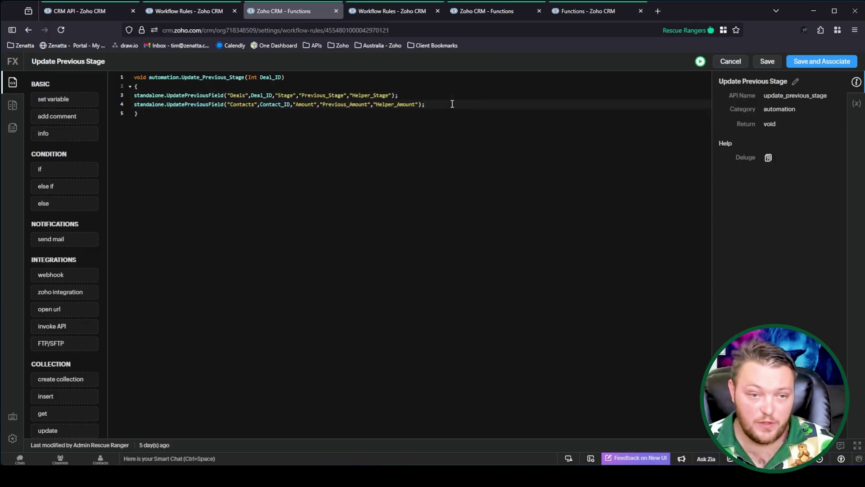
drag(436, 104, 104, 107)
key(BackSpace)
key(BackSpace)
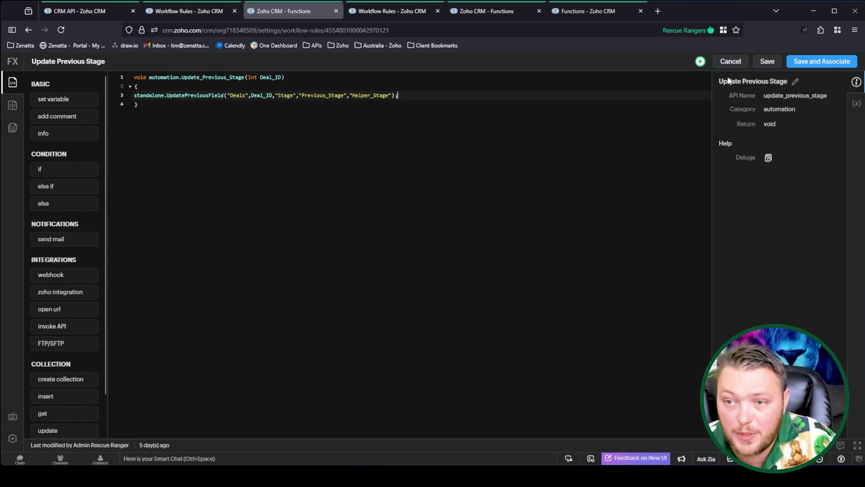
click(730, 61)
click(512, 90)
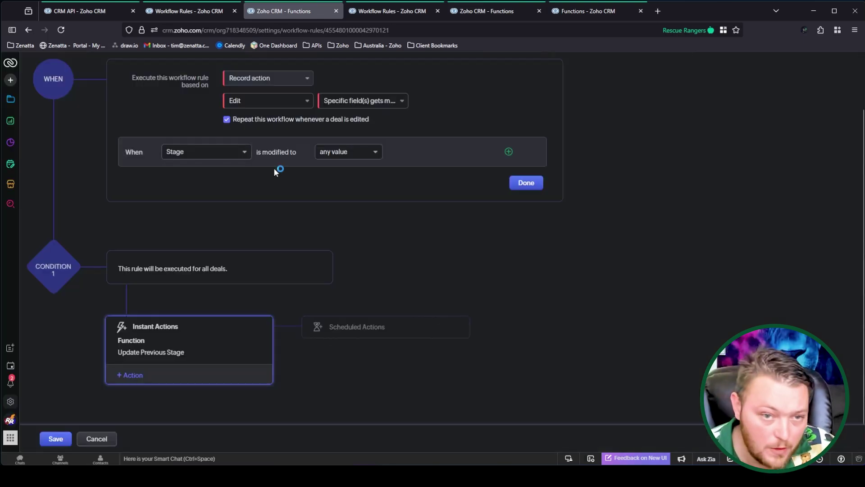
Step: Open the test deal record from the Deals module list
click(204, 14)
click(86, 11)
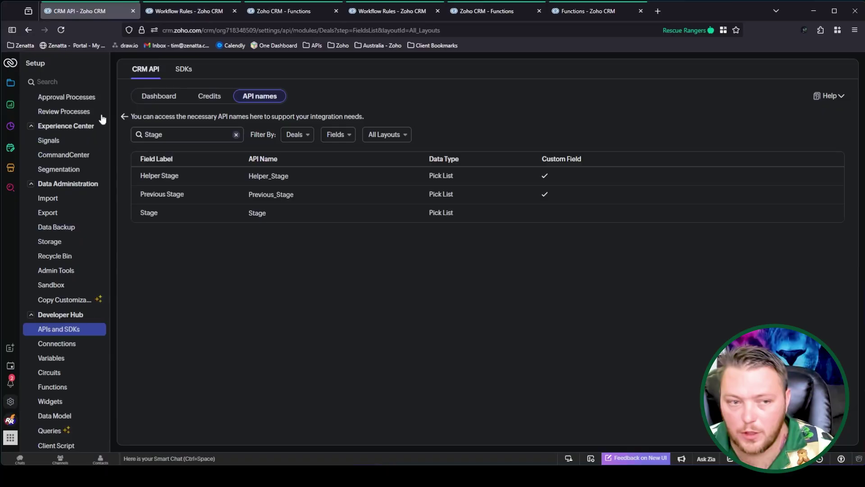
scroll(57, 198, up, 2)
click(10, 82)
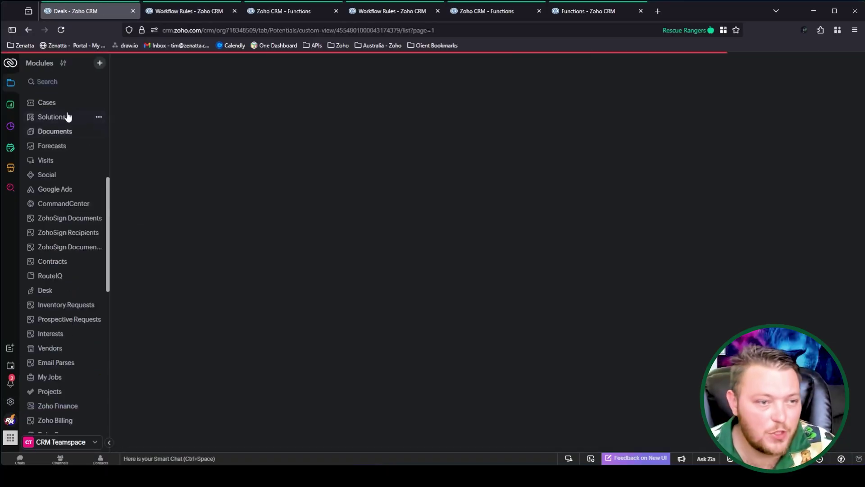
click(328, 121)
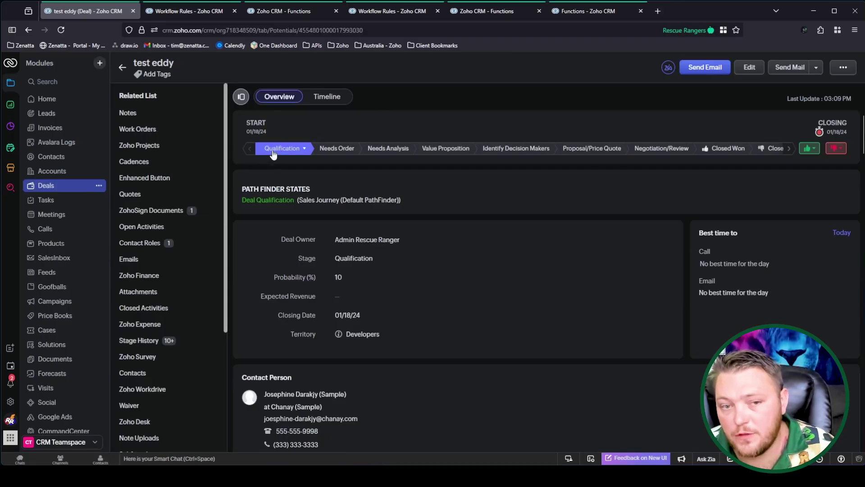
Step: Move the deal to Needs Order, check Deal Information, then show the workflow rules list
click(333, 152)
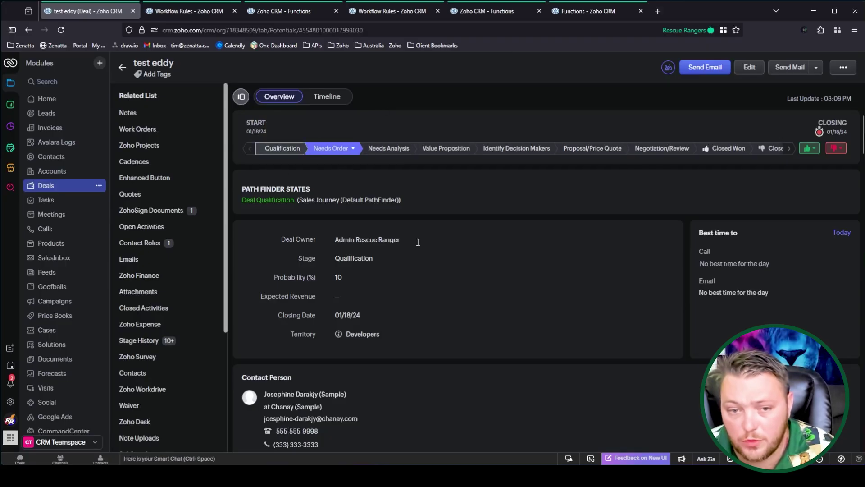
scroll(631, 299, down, 6)
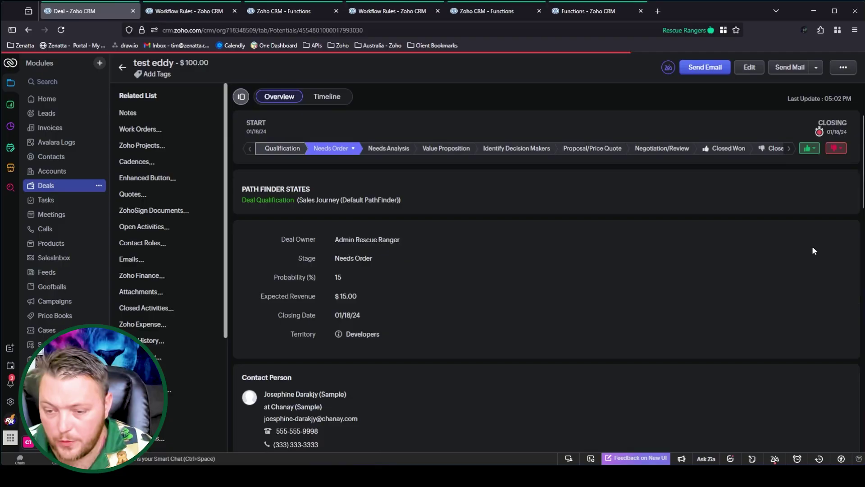
scroll(812, 246, down, 5)
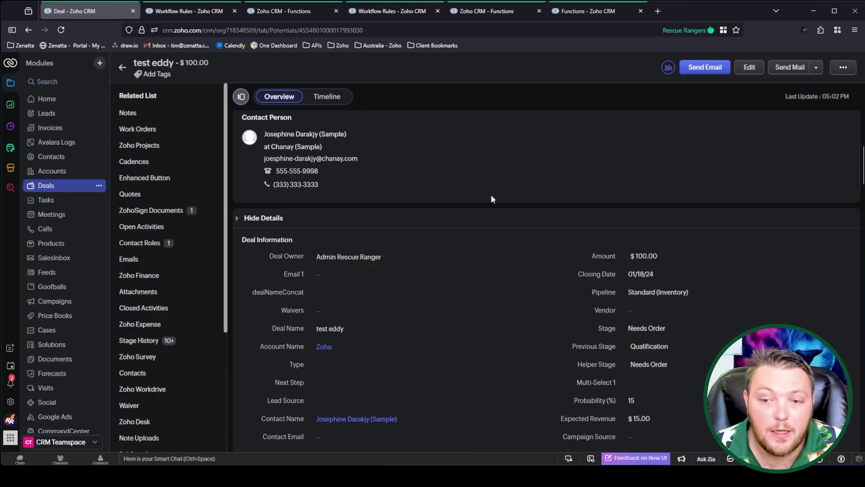
click(182, 12)
click(289, 11)
click(395, 10)
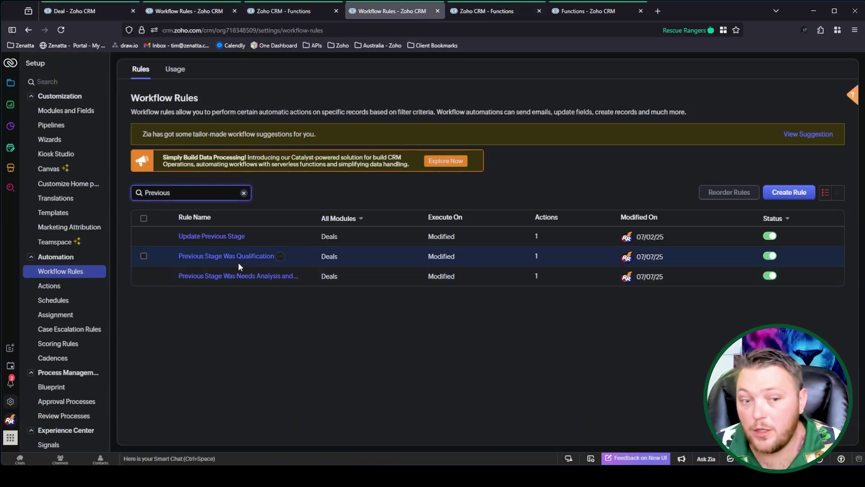
Step: Open the 'Previous Stage Was Qualification' rule and view its trigger without changing it
click(249, 261)
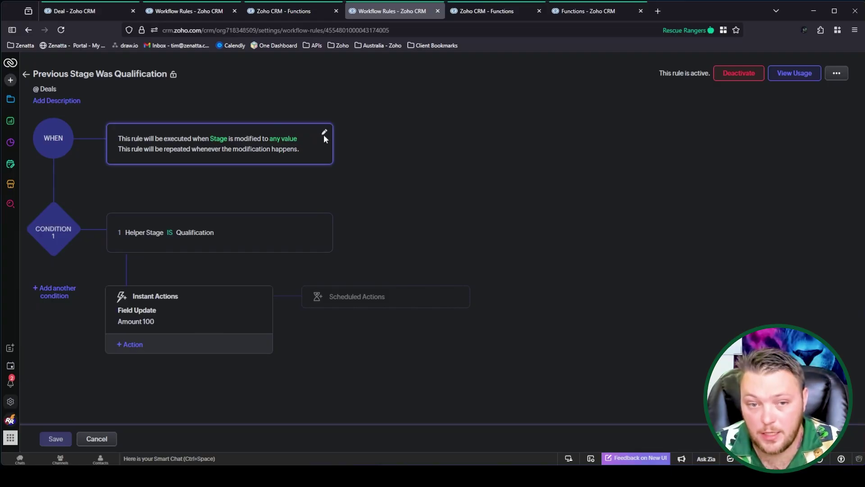
click(324, 136)
click(530, 242)
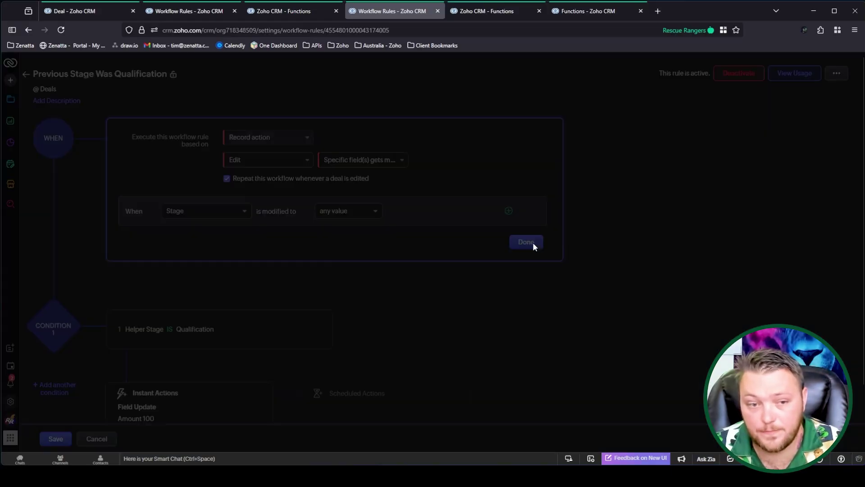
click(508, 119)
Step: Inspect its Amount 100 field update, discard the rule edits, and return to test eddy
scroll(162, 279, down, 2)
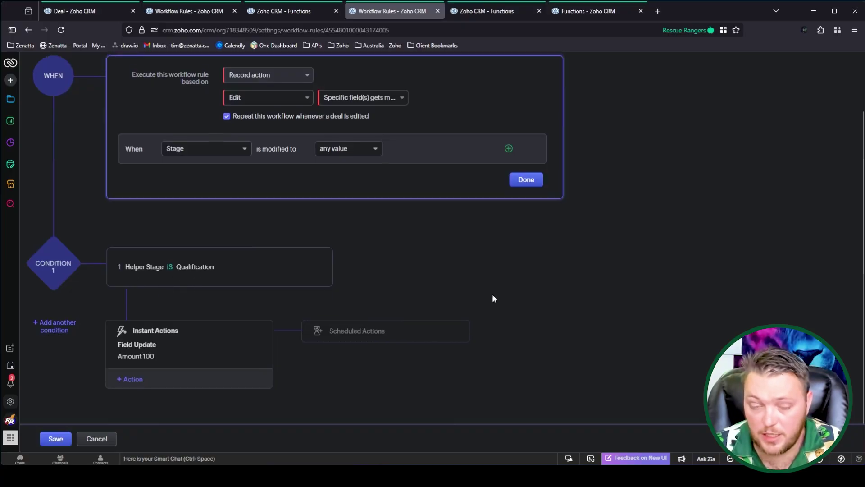
scroll(368, 183, up, 2)
scroll(368, 184, down, 2)
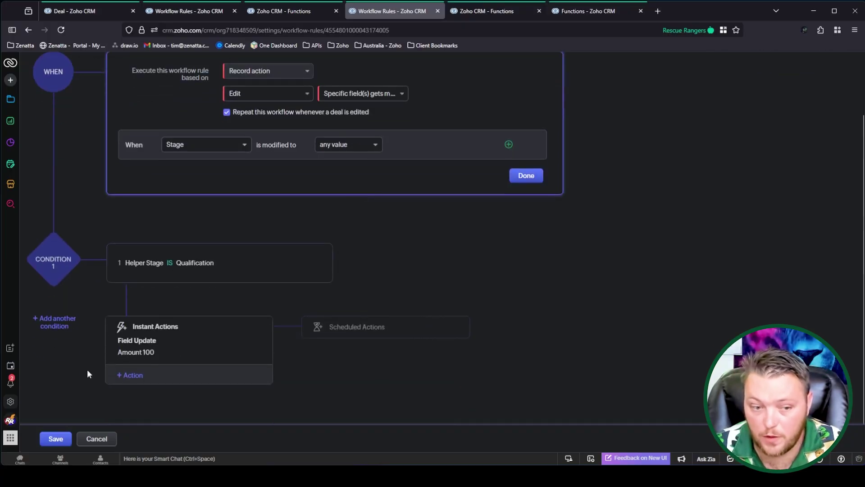
click(144, 354)
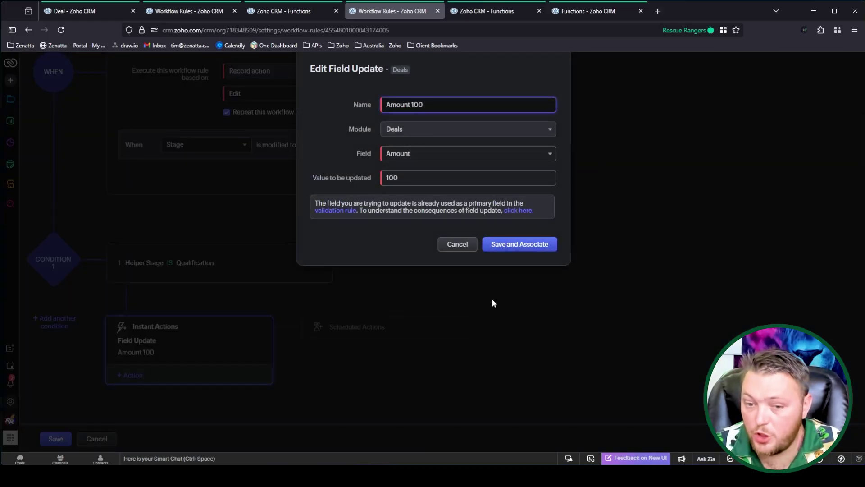
click(462, 247)
click(99, 439)
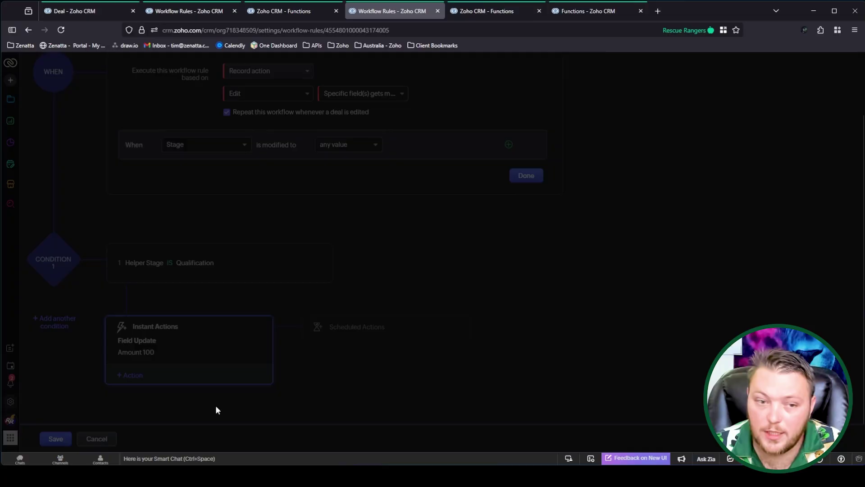
click(578, 89)
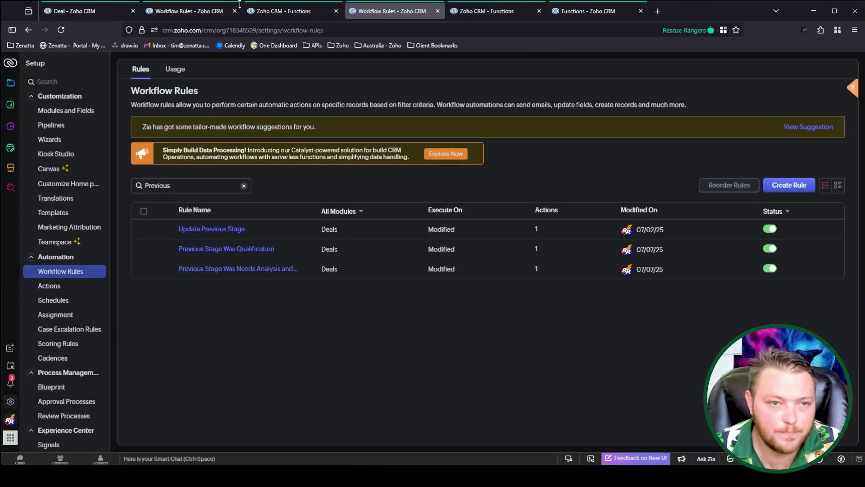
click(186, 12)
Step: Clear the test eddy deal's Amount field and save it empty
click(91, 13)
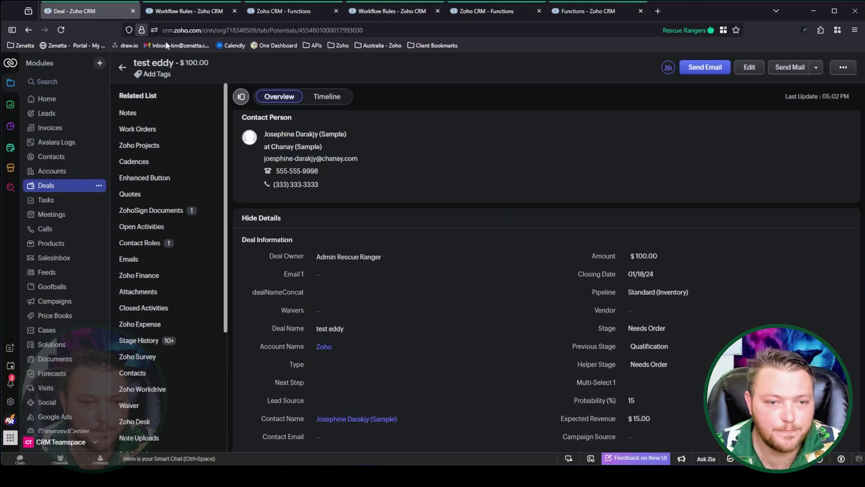
click(677, 250)
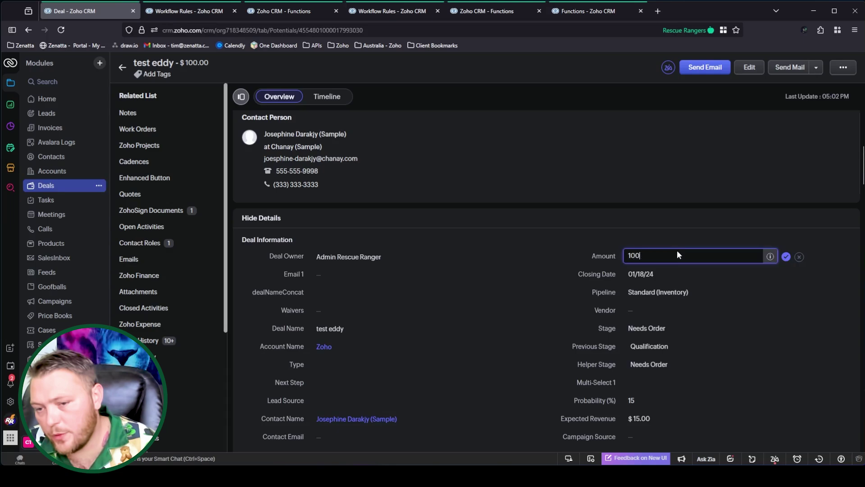
key(ctrl+a)
key(BackSpace)
click(786, 256)
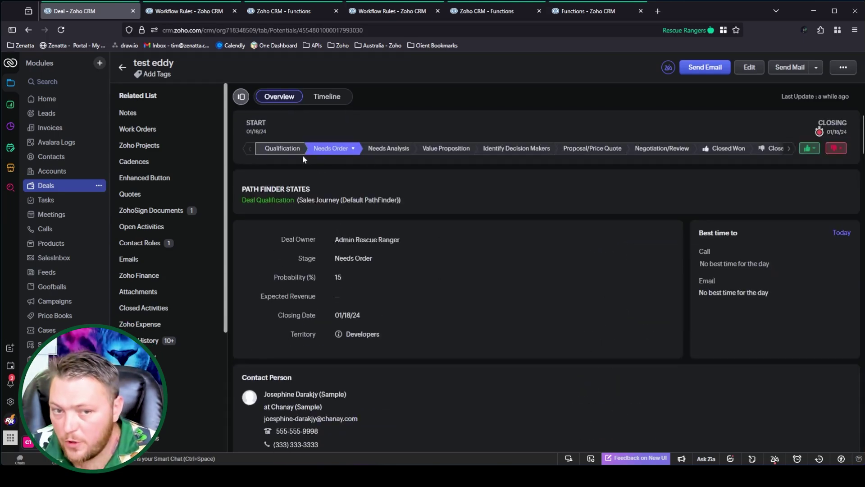
Step: Set the stage to Qualification, then Needs Analysis, and return to the filtered workflow rules
click(278, 150)
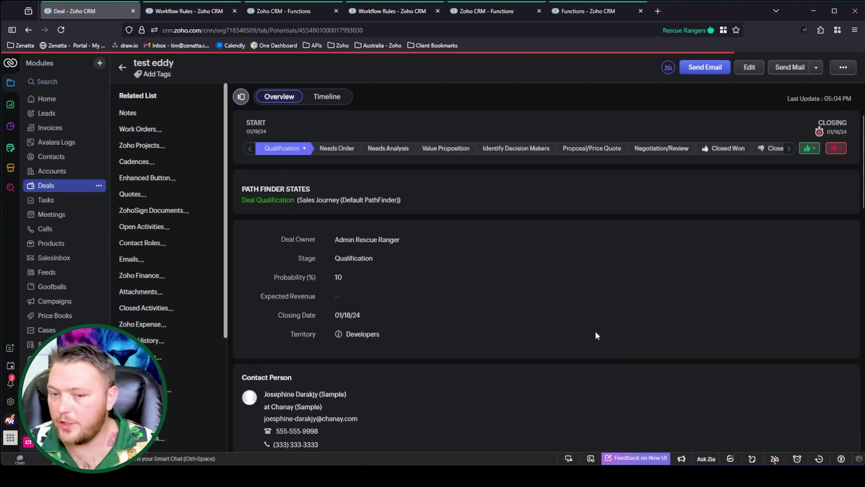
scroll(596, 335, down, 6)
scroll(698, 336, down, 3)
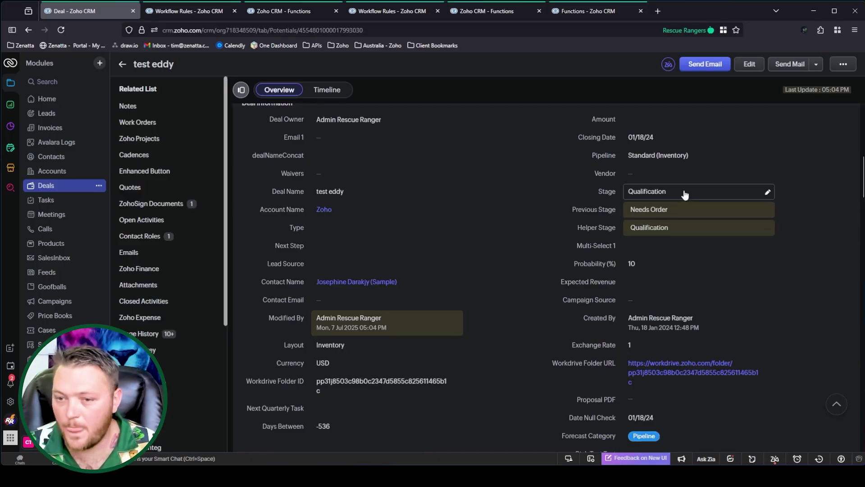
scroll(684, 194, up, 2)
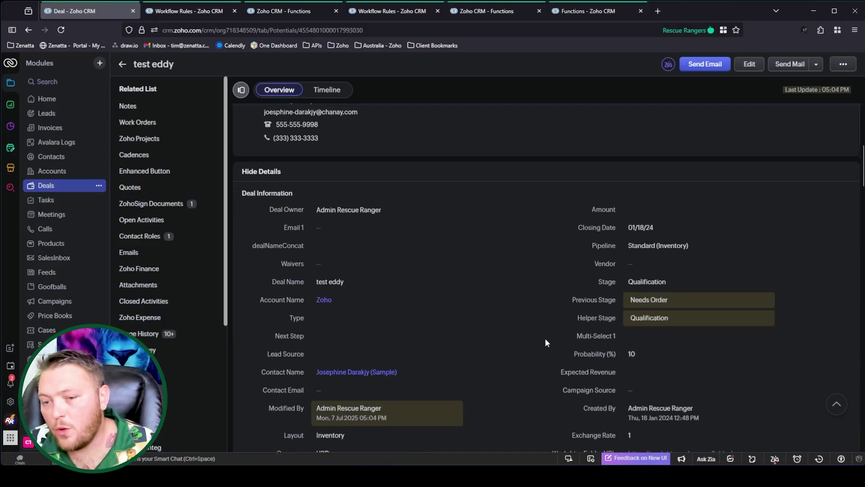
scroll(545, 338, up, 7)
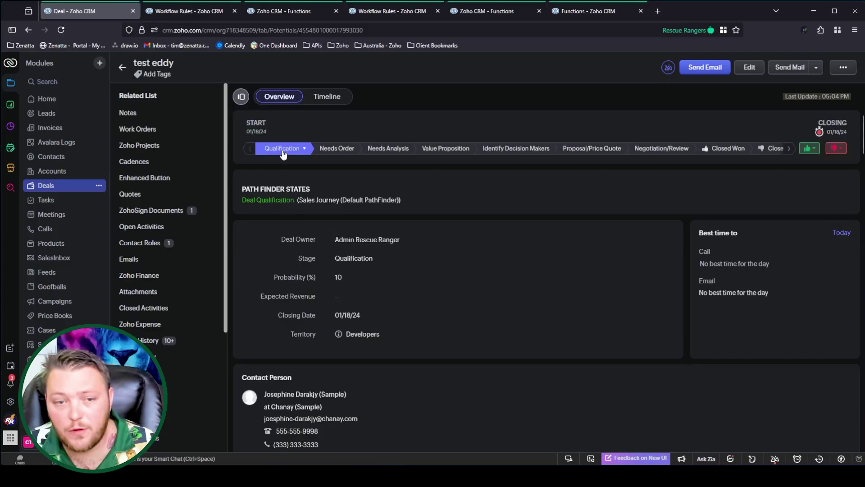
click(391, 149)
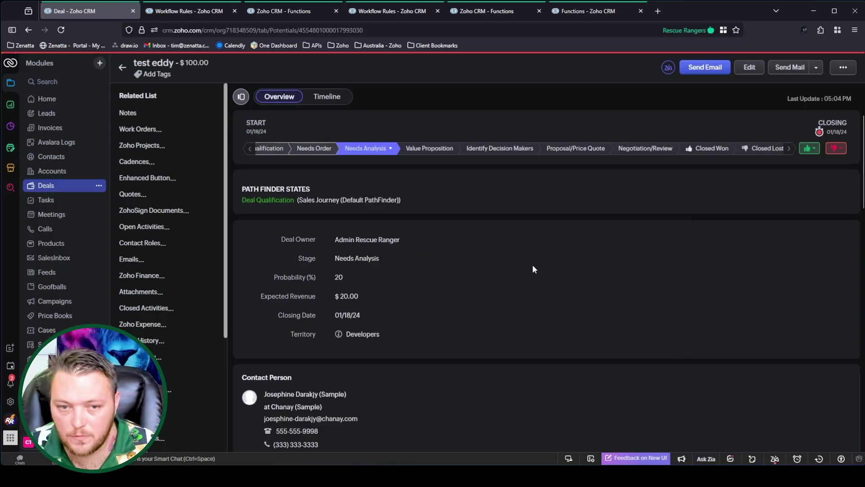
scroll(536, 275, down, 7)
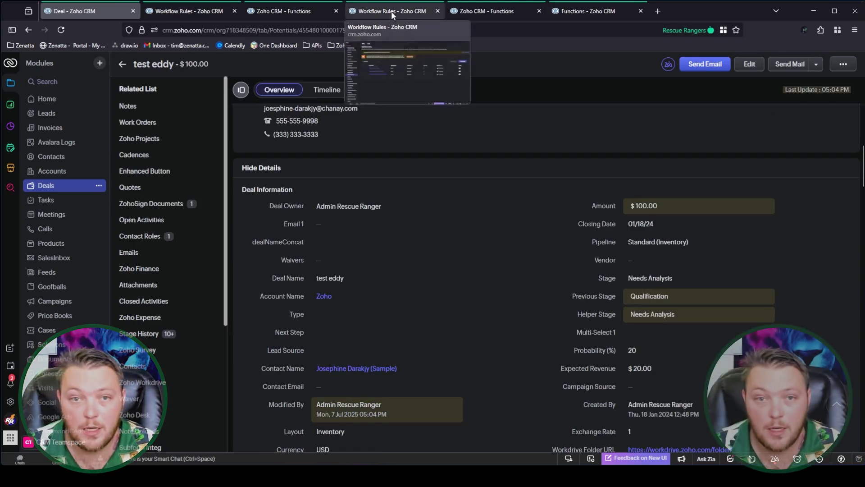
click(391, 11)
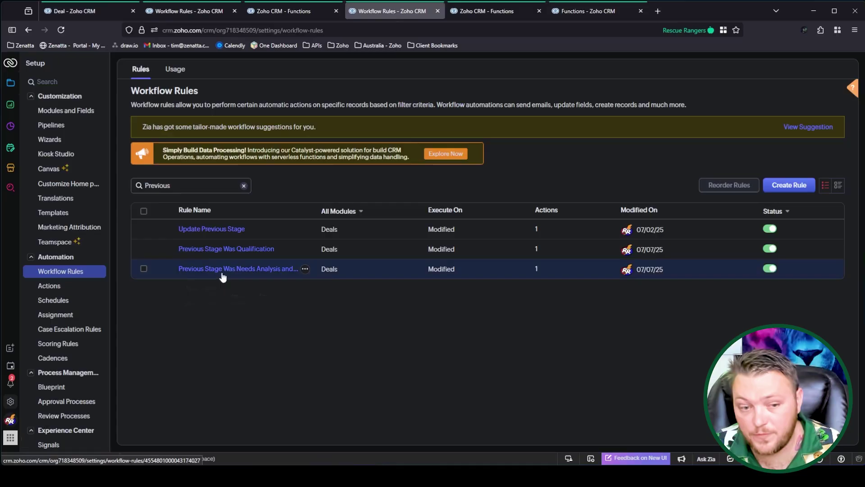
Step: Review the 'Previous Stage Was Needs Analysis' rule setting Amount to 500, then revisit test eddy
click(200, 269)
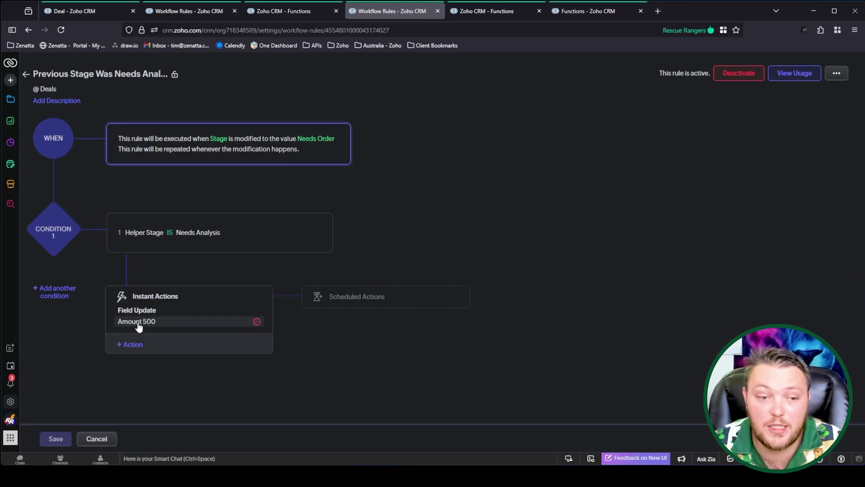
click(187, 14)
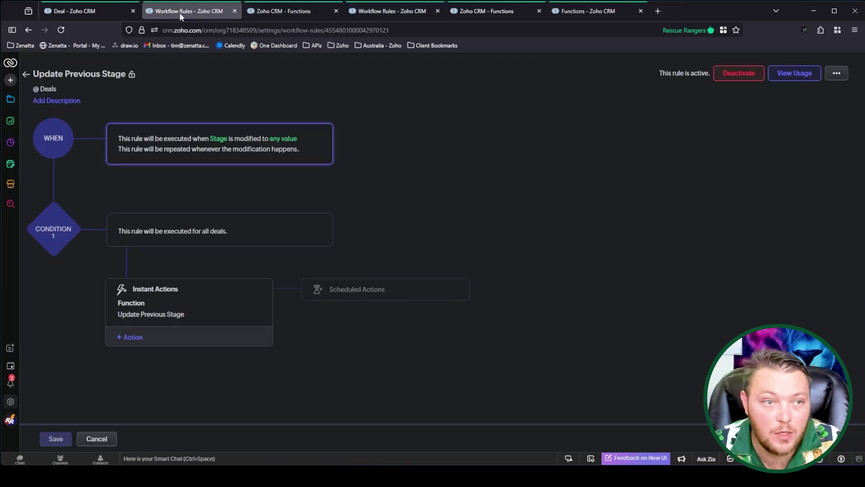
click(92, 12)
scroll(512, 302, up, 7)
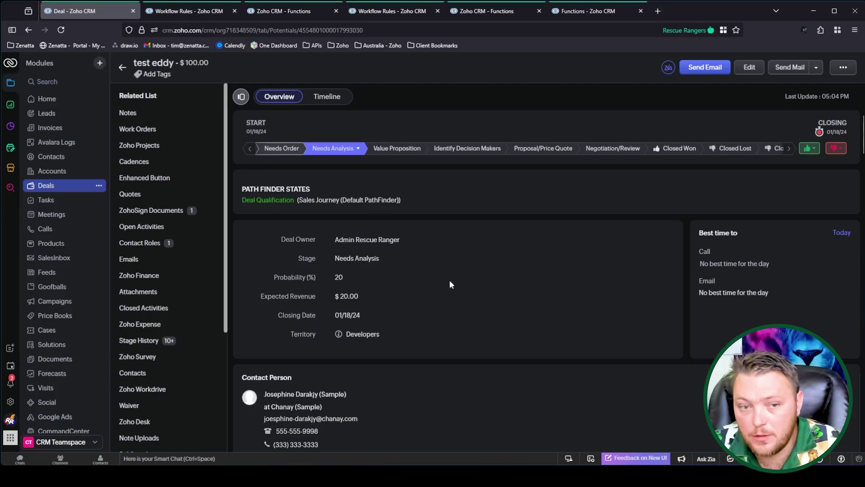
Step: Advance test eddy to Identify Decision Makers and check its $500 Amount and Previous Stage
scroll(450, 284, down, 5)
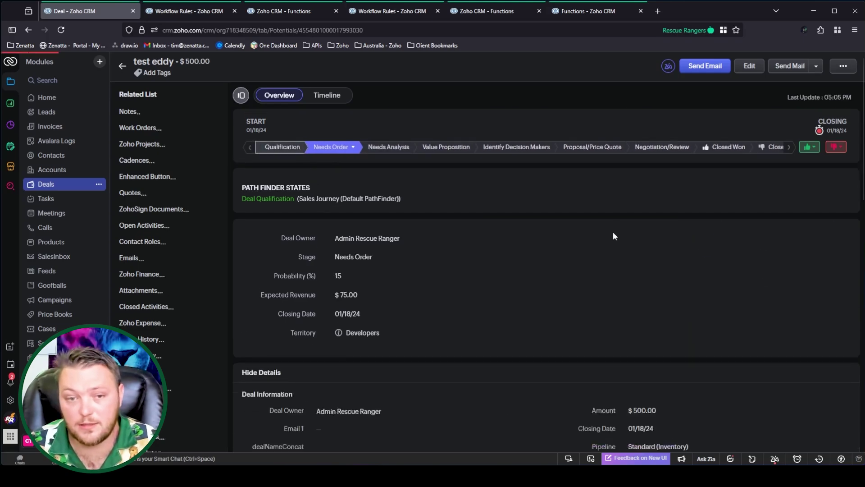
scroll(618, 221, down, 4)
scroll(636, 321, down, 1)
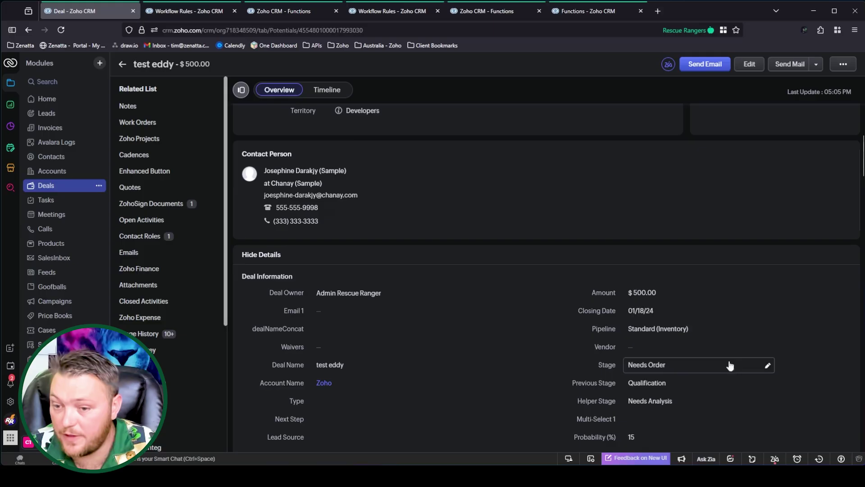
scroll(705, 313, down, 2)
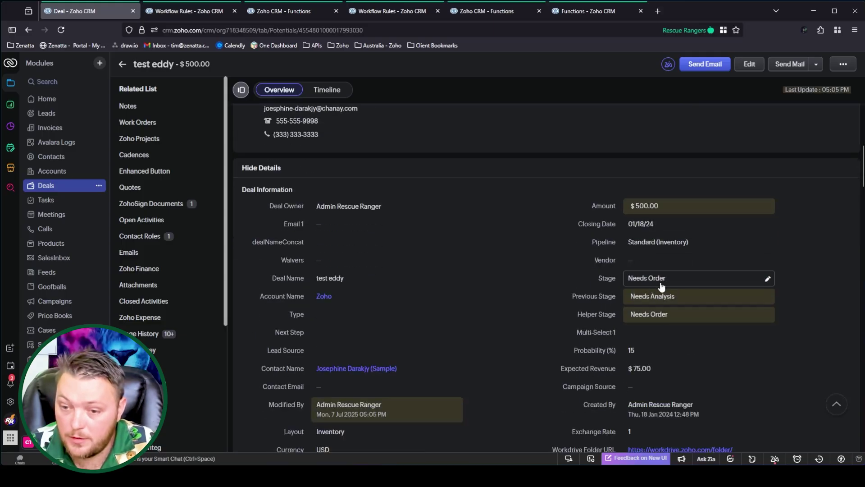
scroll(478, 246, up, 7)
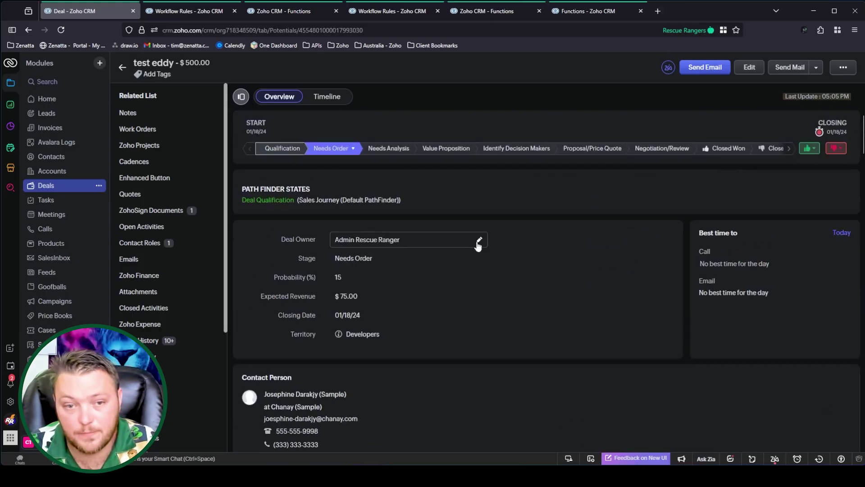
click(517, 148)
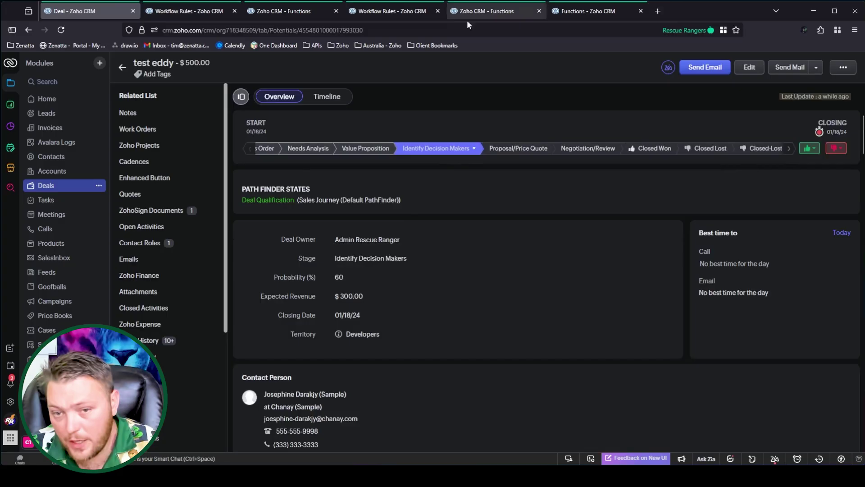
scroll(641, 283, down, 5)
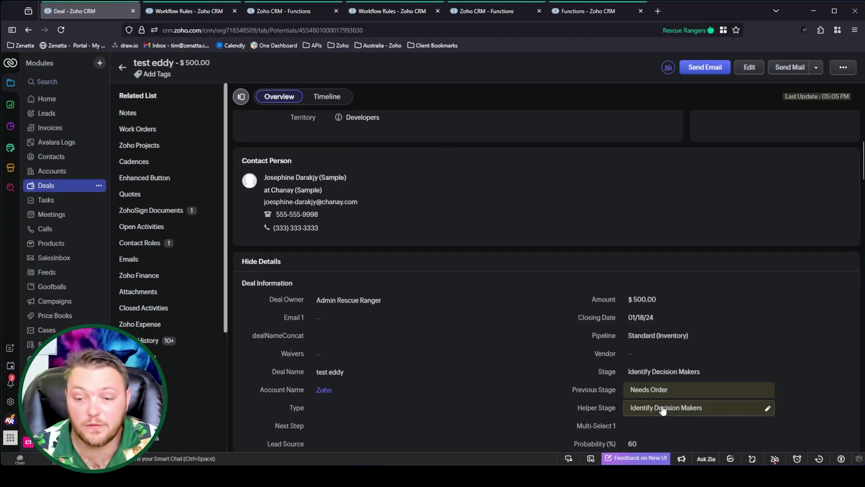
Step: Review the Update Previous Stage rule and the Helper Stage Needs Analysis rule that sets Amount 500
click(292, 16)
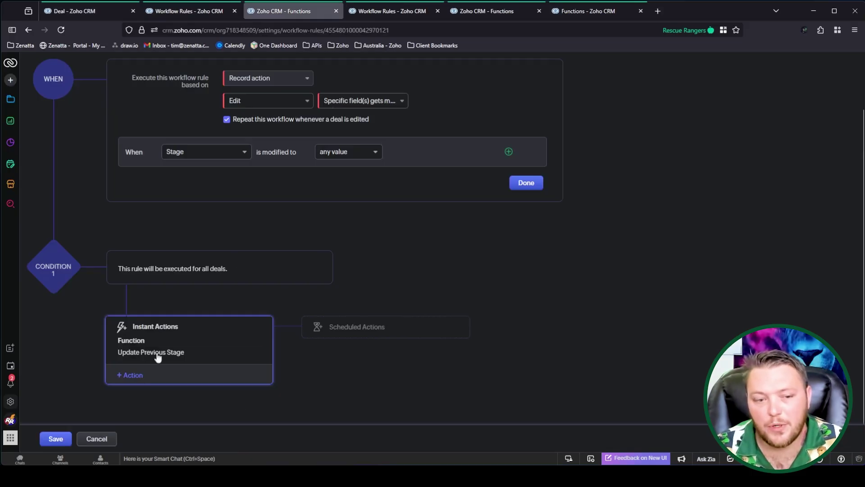
click(184, 12)
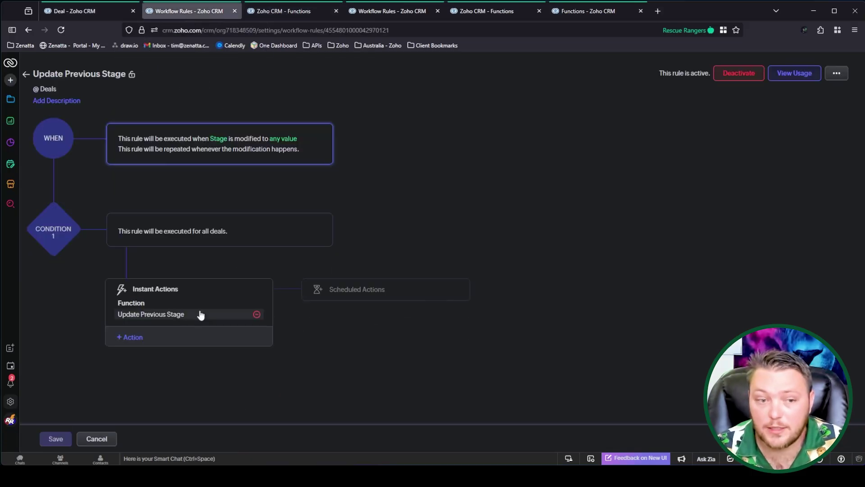
click(388, 13)
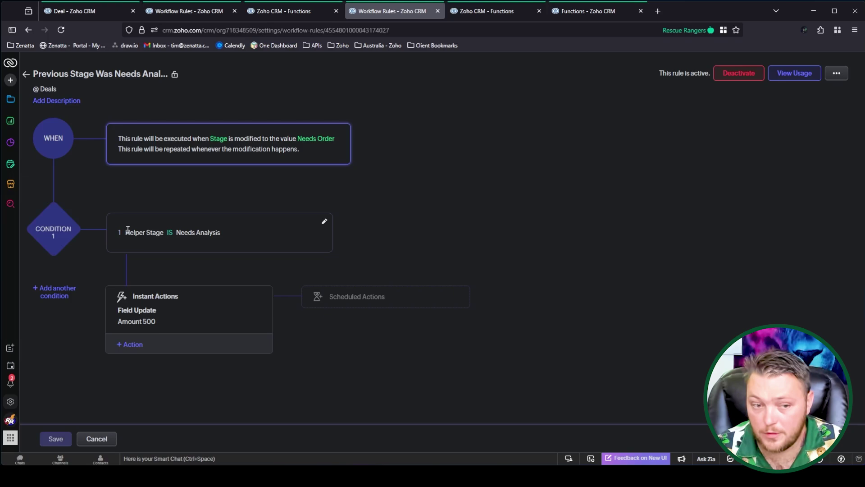
drag(118, 232, 239, 252)
click(238, 252)
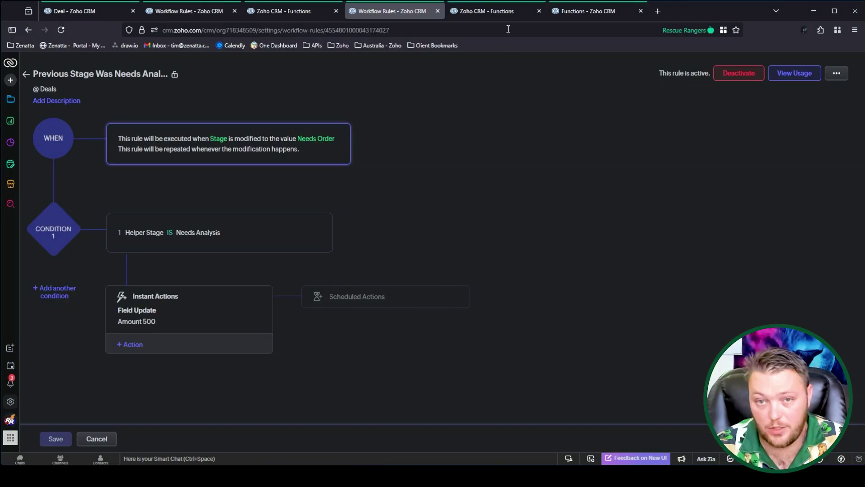
click(496, 10)
Step: Look over the Update Previous Field code, the deal views list and Update Previous Stage rule conditions
click(588, 11)
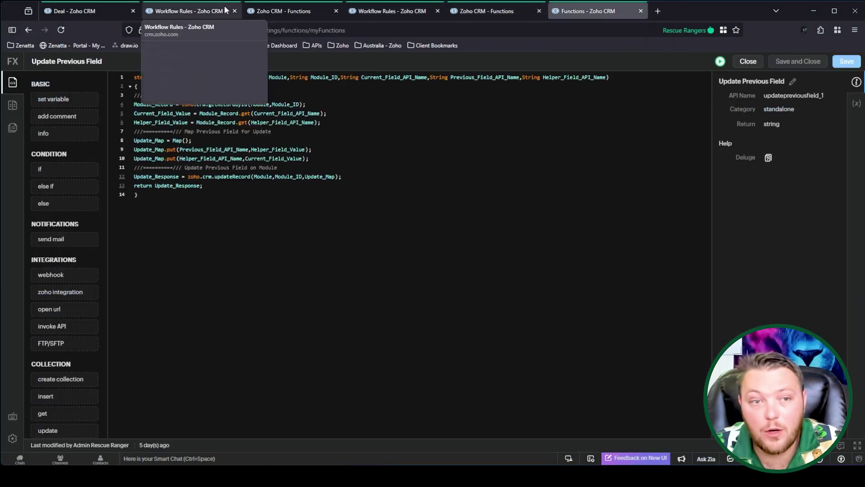
click(191, 11)
click(74, 11)
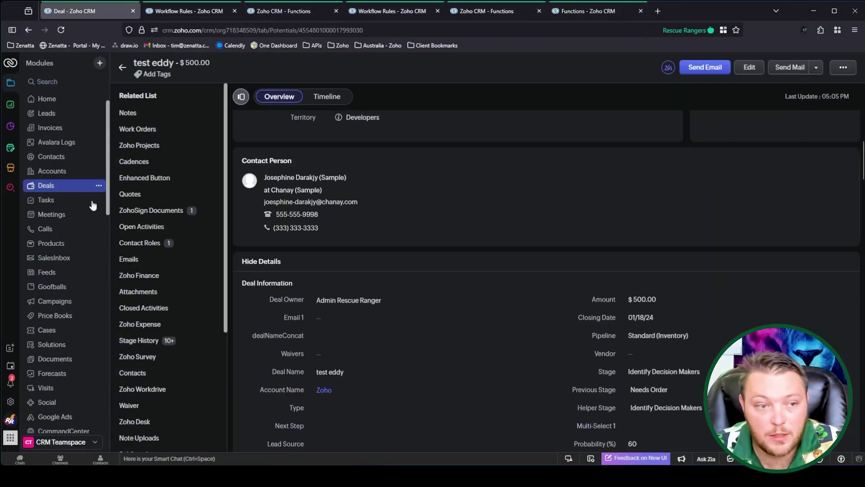
click(75, 186)
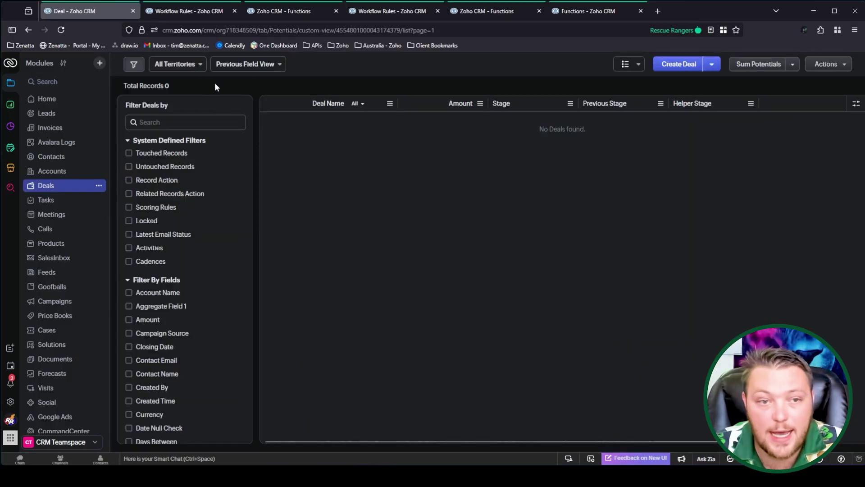
click(252, 64)
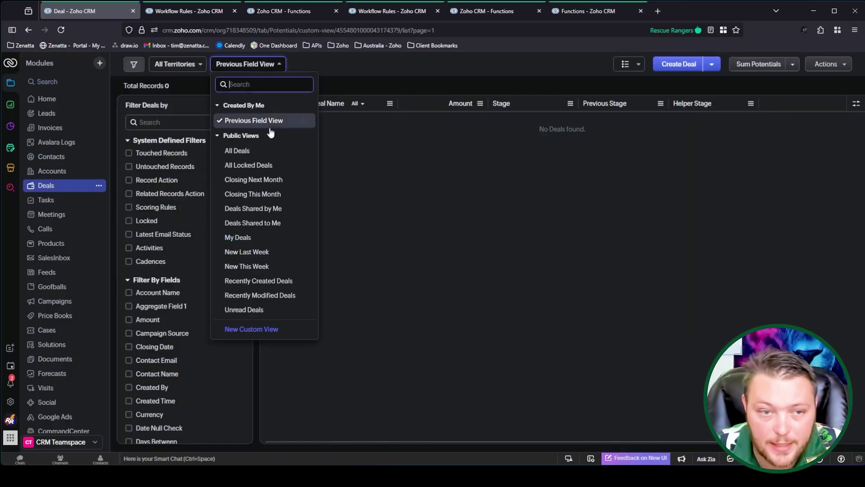
click(537, 223)
click(180, 11)
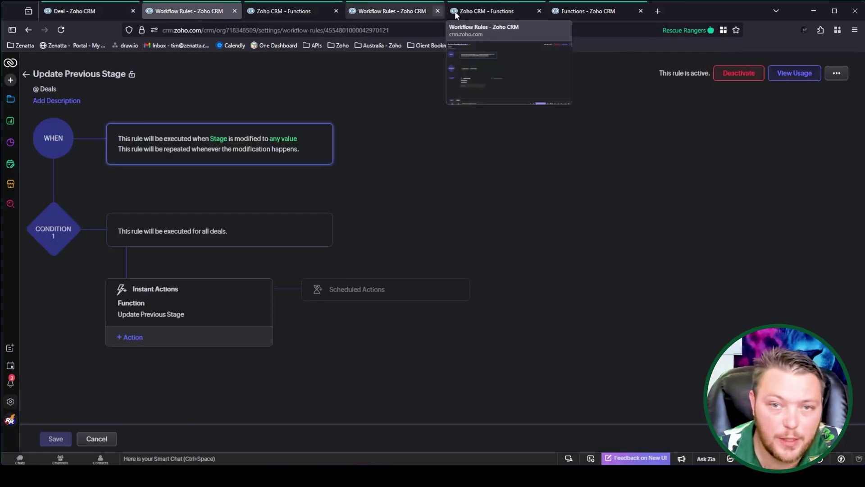
click(487, 11)
click(585, 11)
click(311, 12)
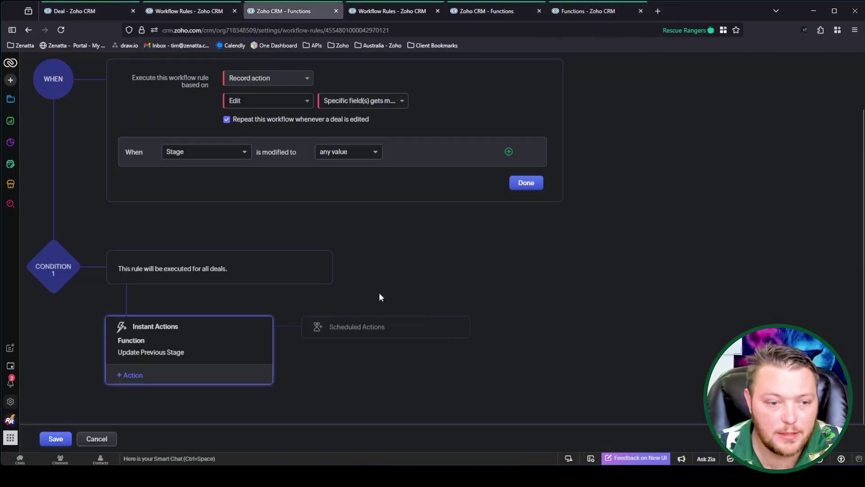
click(175, 6)
Step: Open the test eddy deal from the Deals list and scroll to Deal Information
click(11, 96)
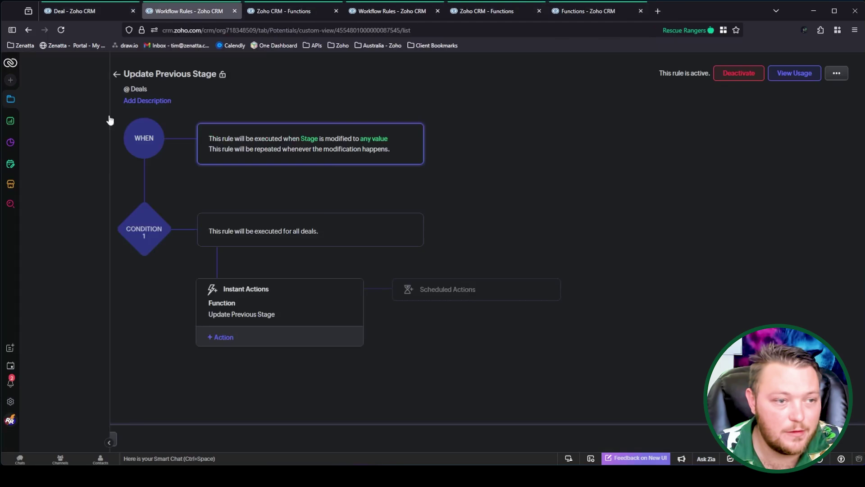
click(78, 183)
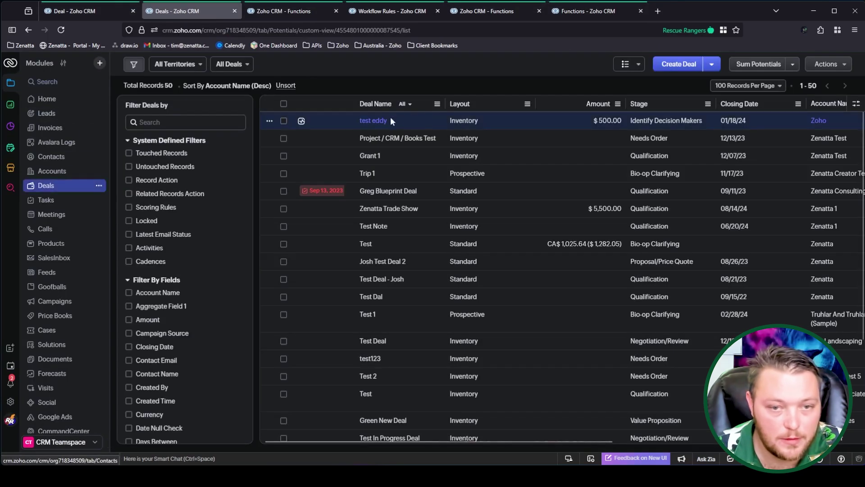
click(372, 121)
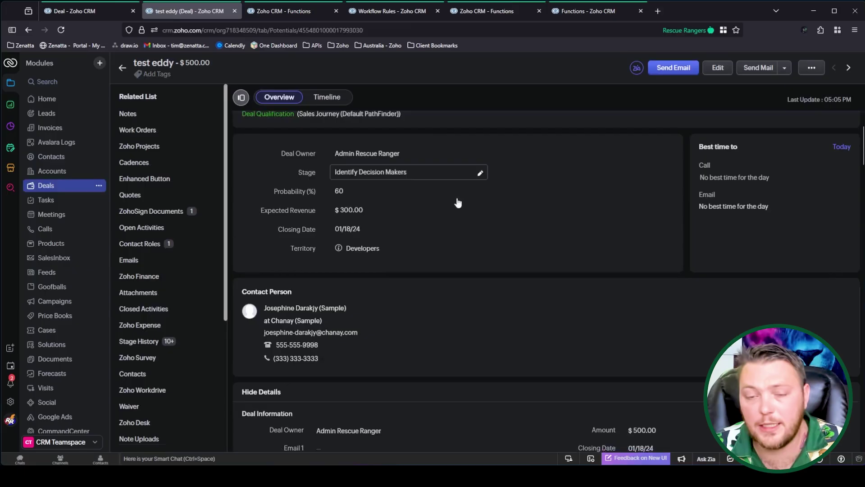
scroll(658, 258, down, 7)
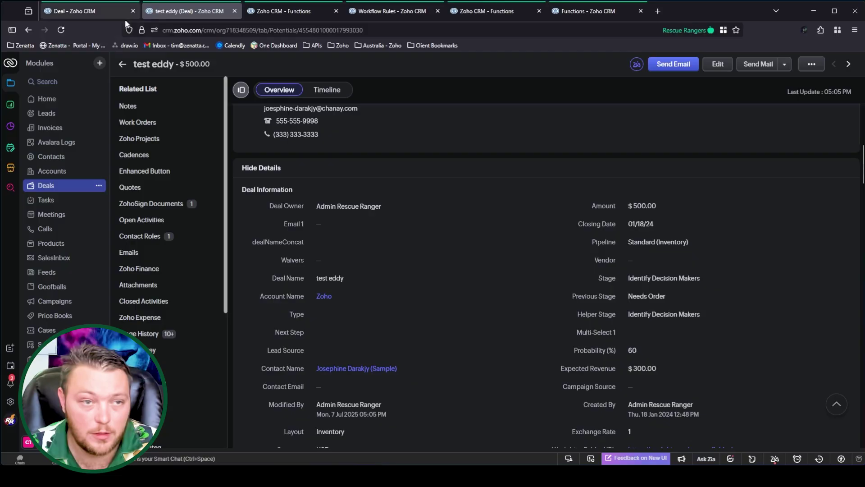
Step: Set Previous Field View's Stage criterion to Identify Decision Makers, keeping Previous Stage Needs Order
click(102, 11)
click(295, 66)
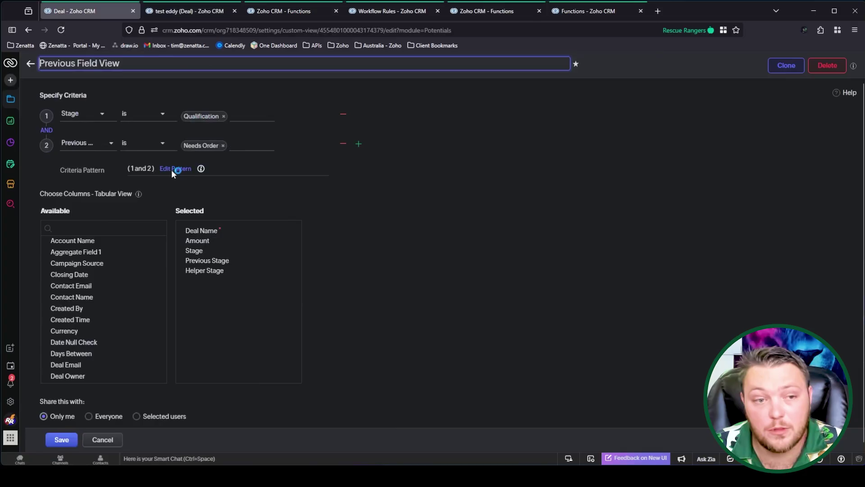
click(224, 121)
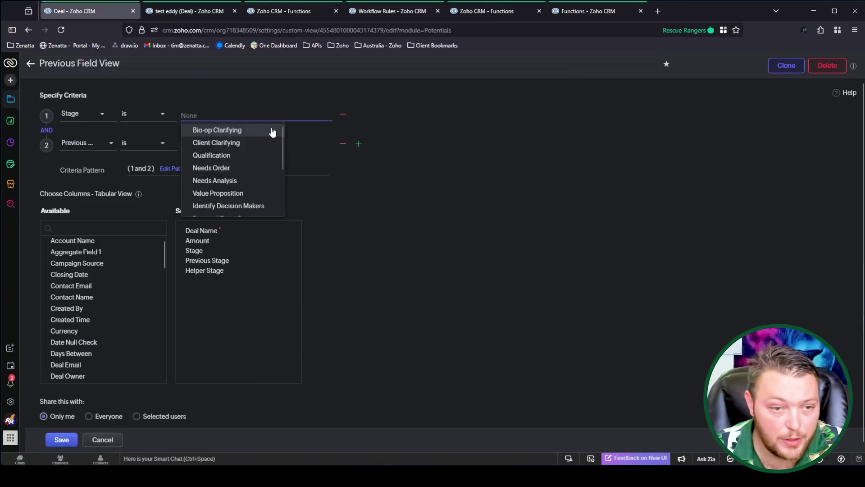
click(242, 206)
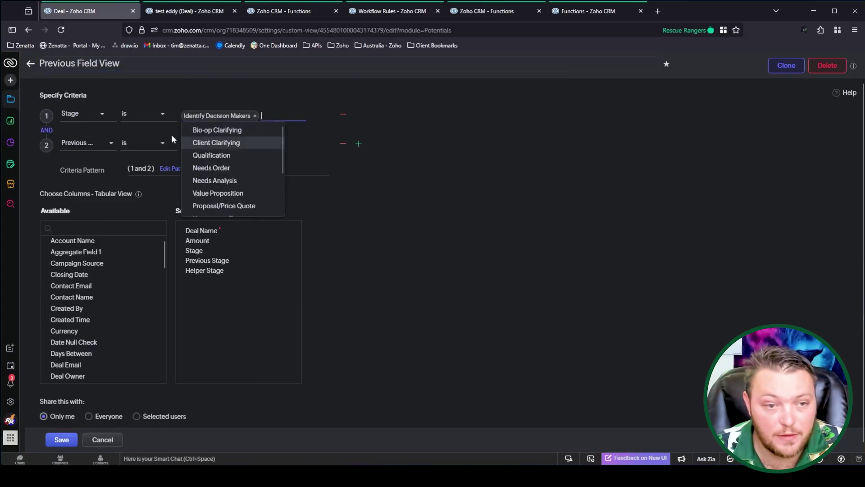
click(315, 158)
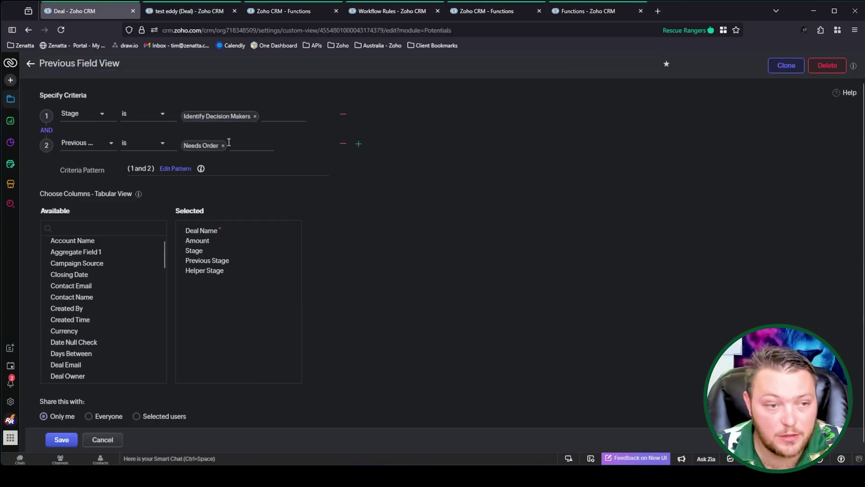
click(93, 151)
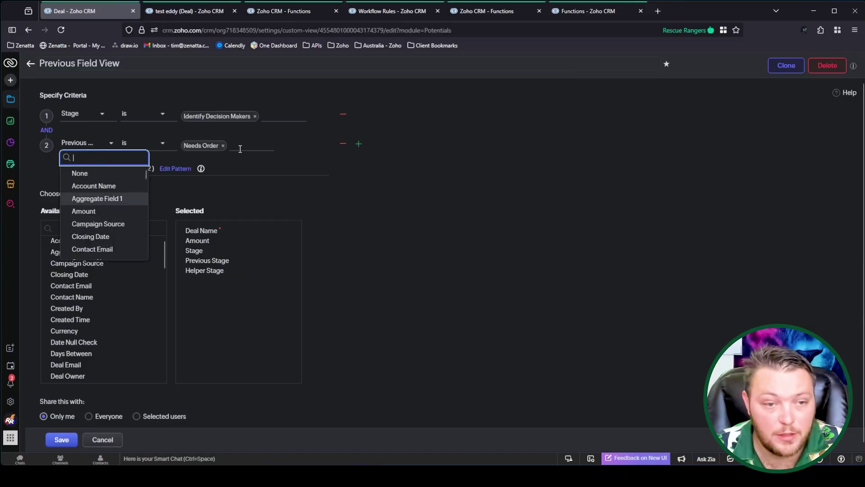
click(217, 147)
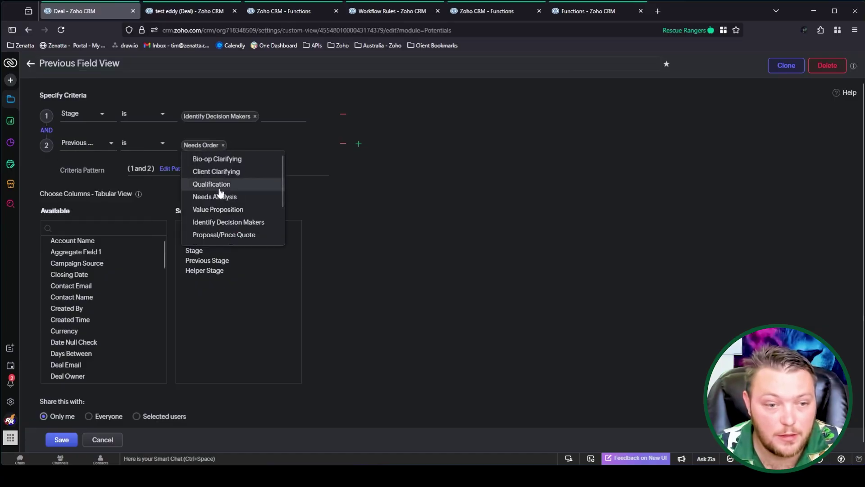
click(219, 91)
click(190, 13)
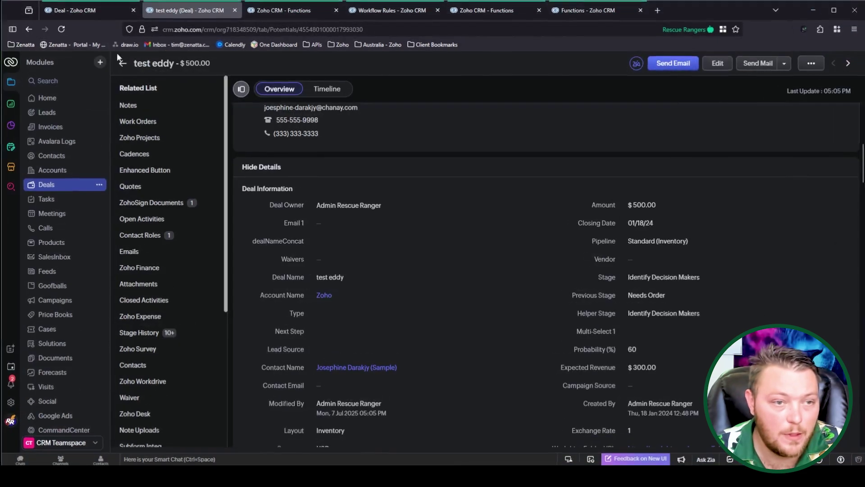
click(90, 10)
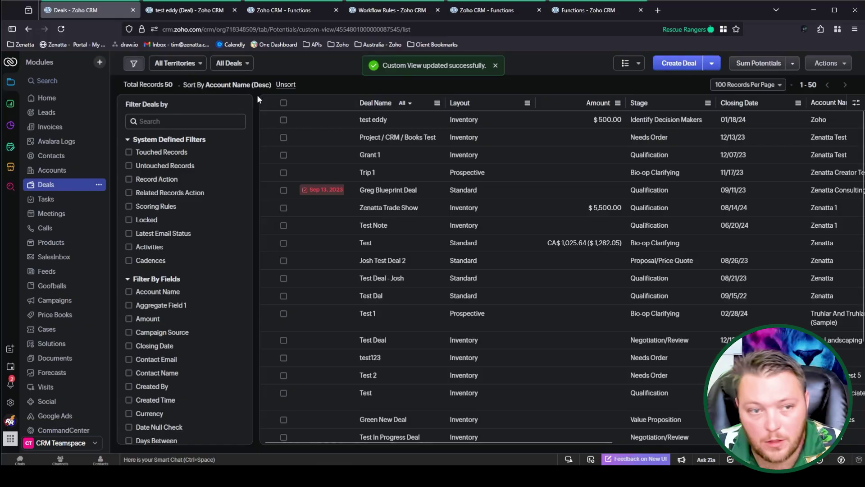
Step: Switch the deal list to Previous Field View, then view test eddy's earlier stages in its stage path
click(228, 63)
click(252, 118)
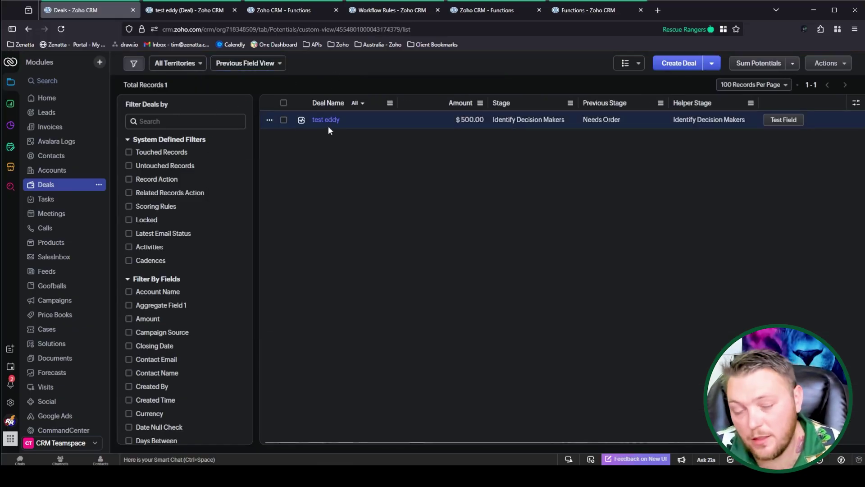
key(ctrl+Tab)
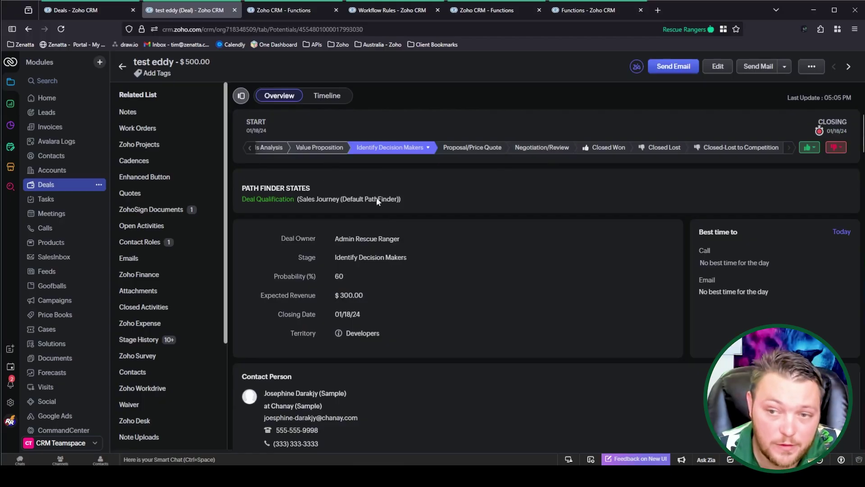
click(248, 146)
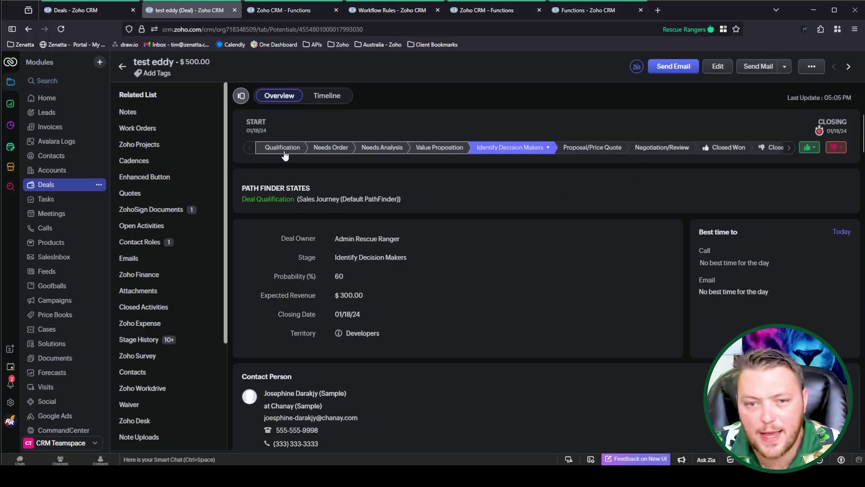
scroll(567, 235, down, 5)
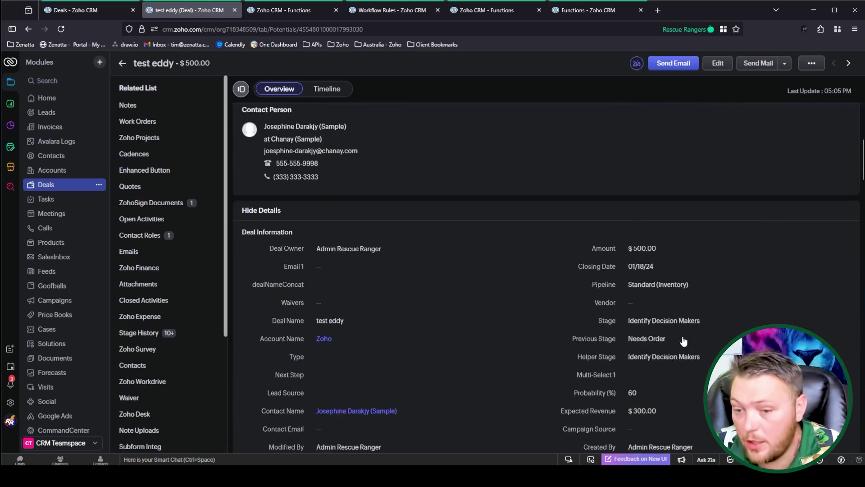
scroll(681, 293, down, 5)
scroll(500, 356, up, 3)
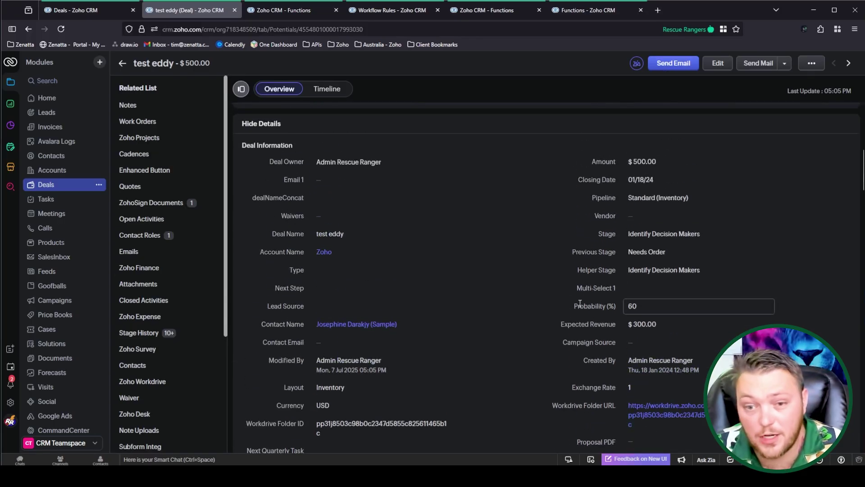
scroll(307, 179, up, 10)
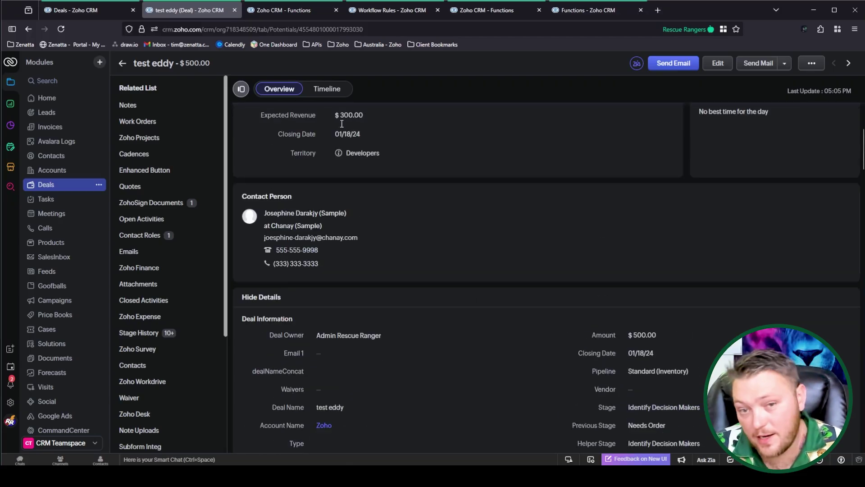
scroll(396, 155, down, 7)
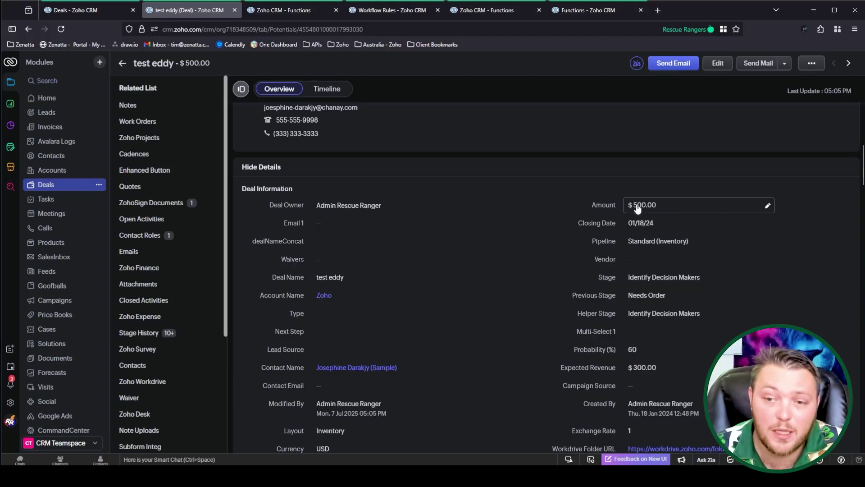
click(669, 206)
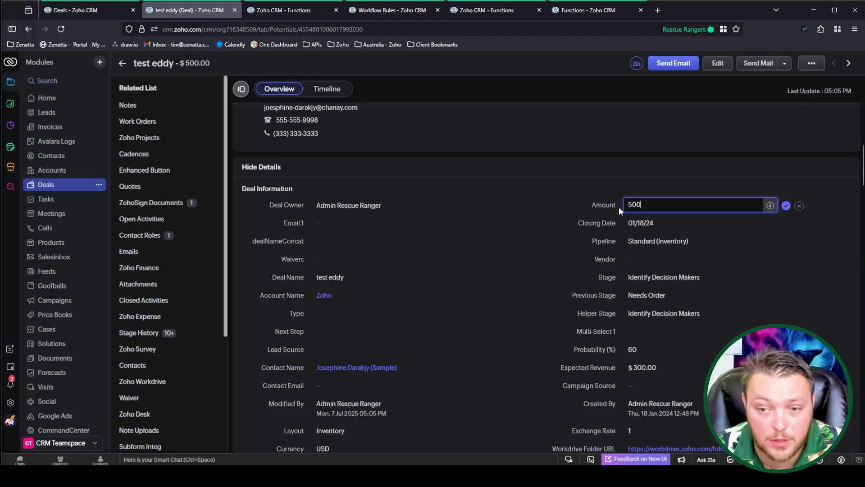
click(800, 206)
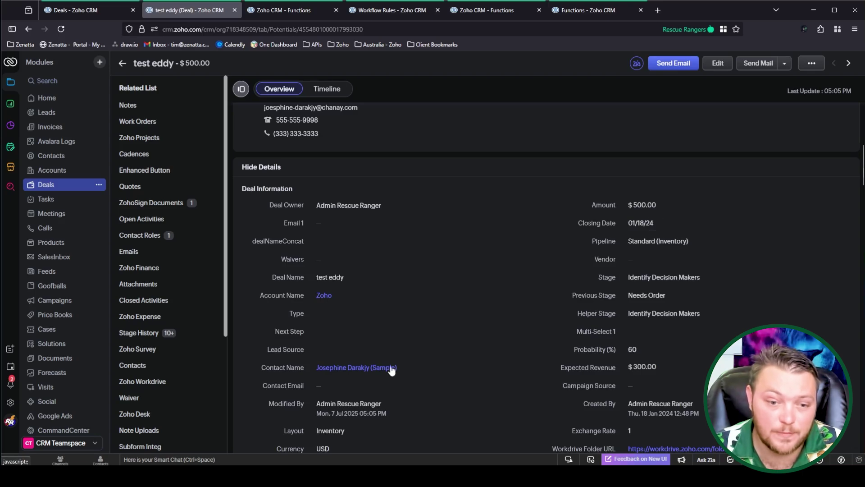
scroll(502, 361, down, 4)
scroll(570, 274, down, 1)
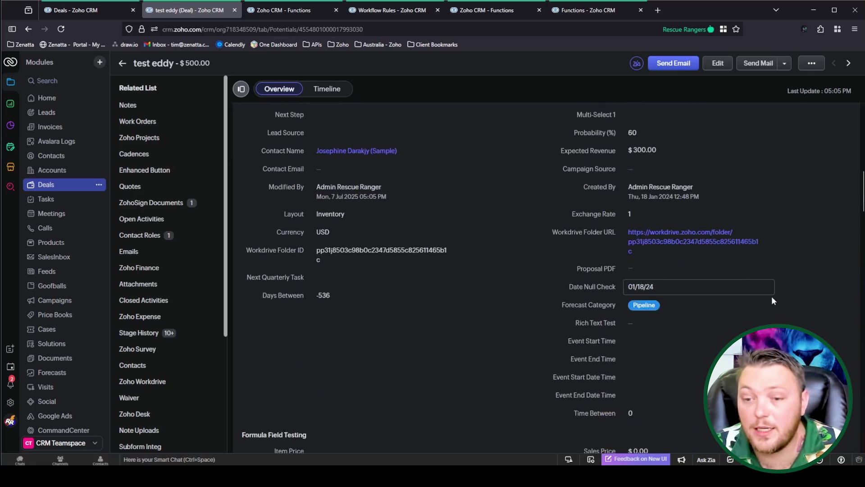